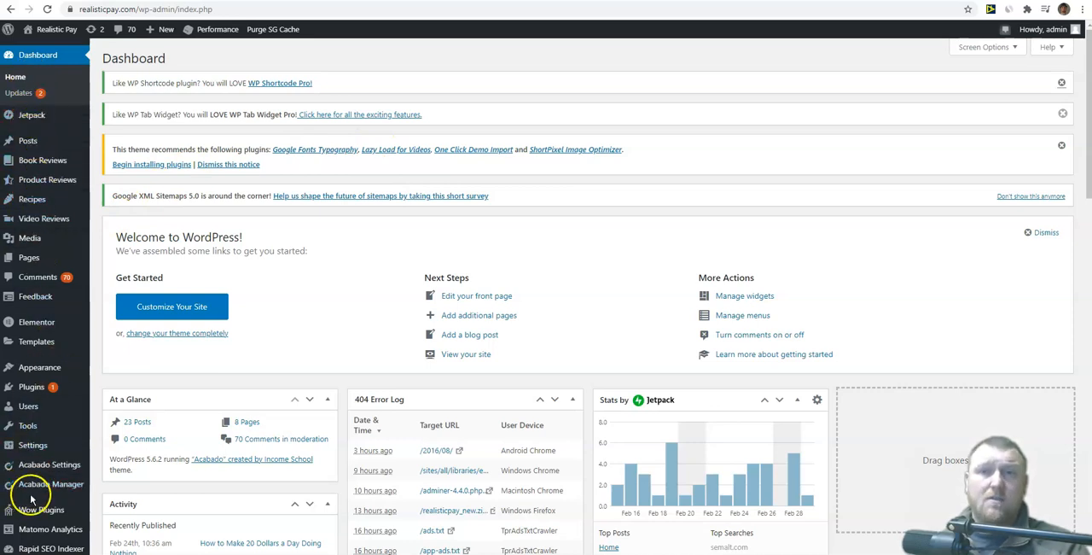
Step: Create a new page titled "My Free Gift Giveaway" and try to open it for editing with Elementor
mouse_move(55, 227)
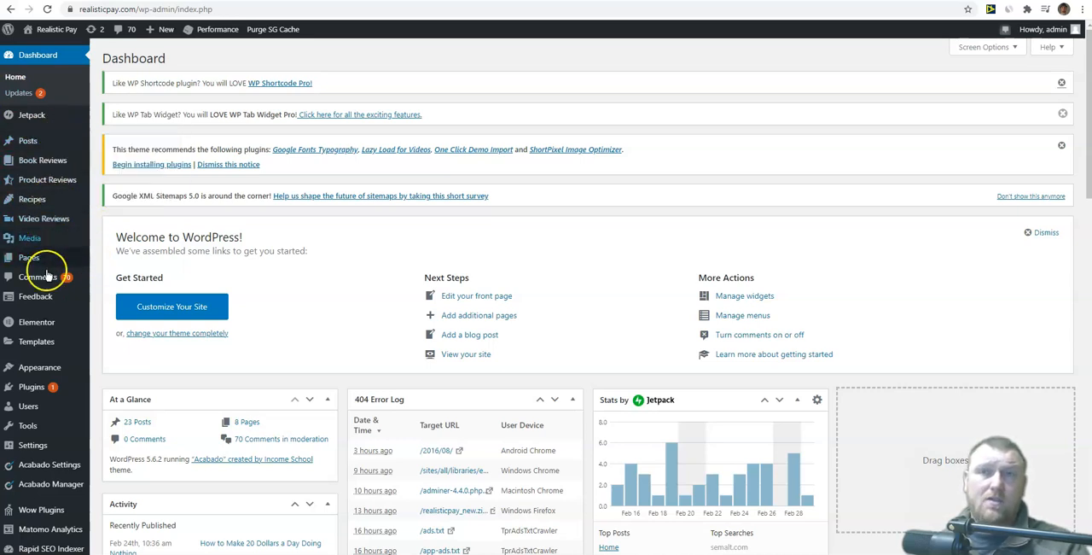
mouse_move(46, 329)
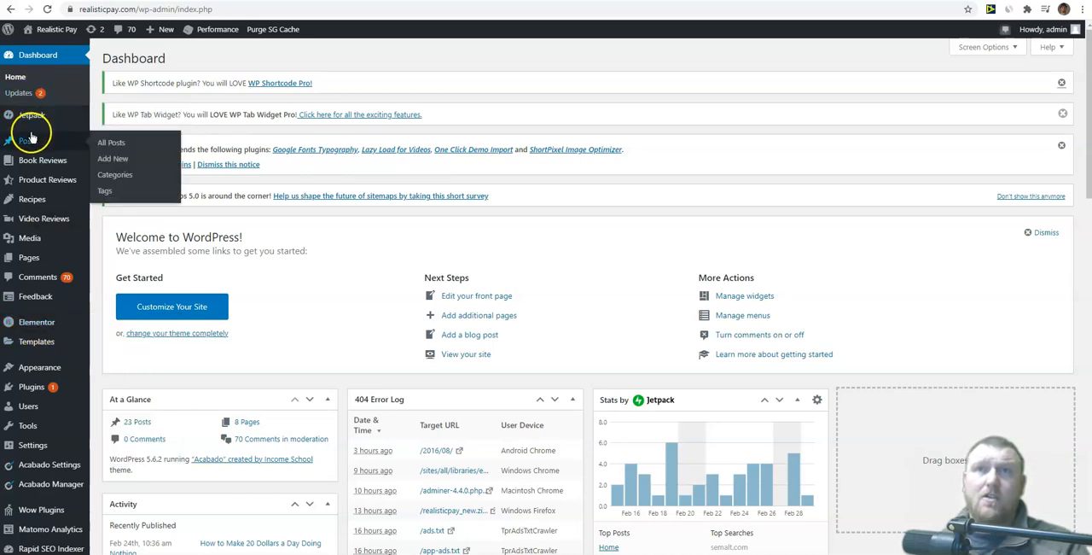
mouse_move(25, 148)
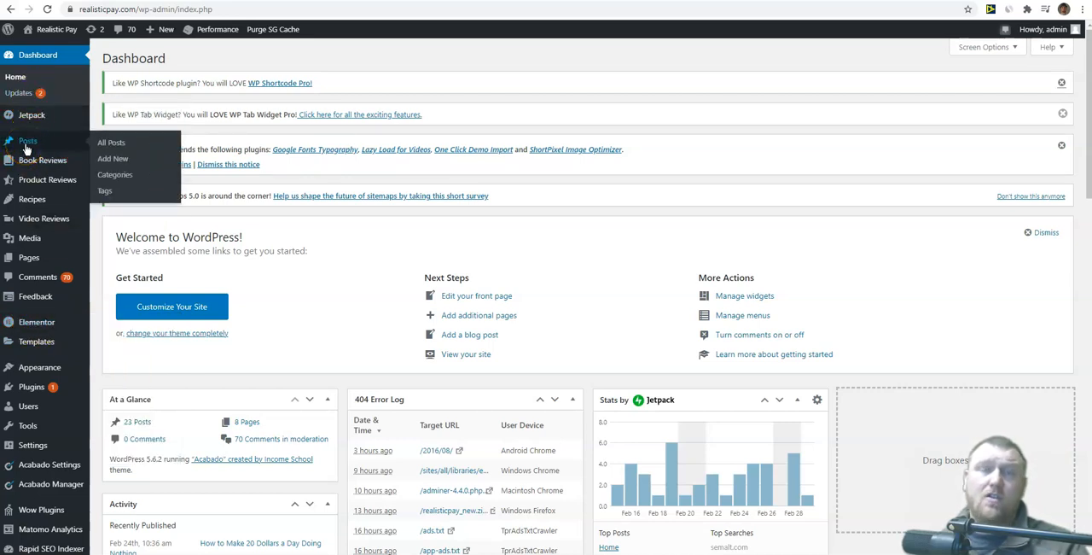
left_click(120, 159)
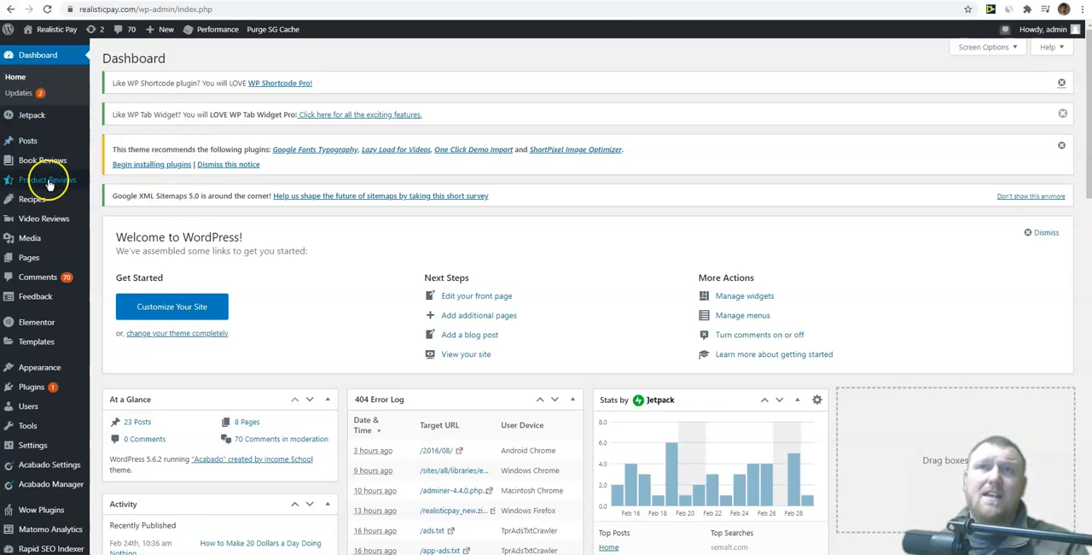
mouse_move(31, 263)
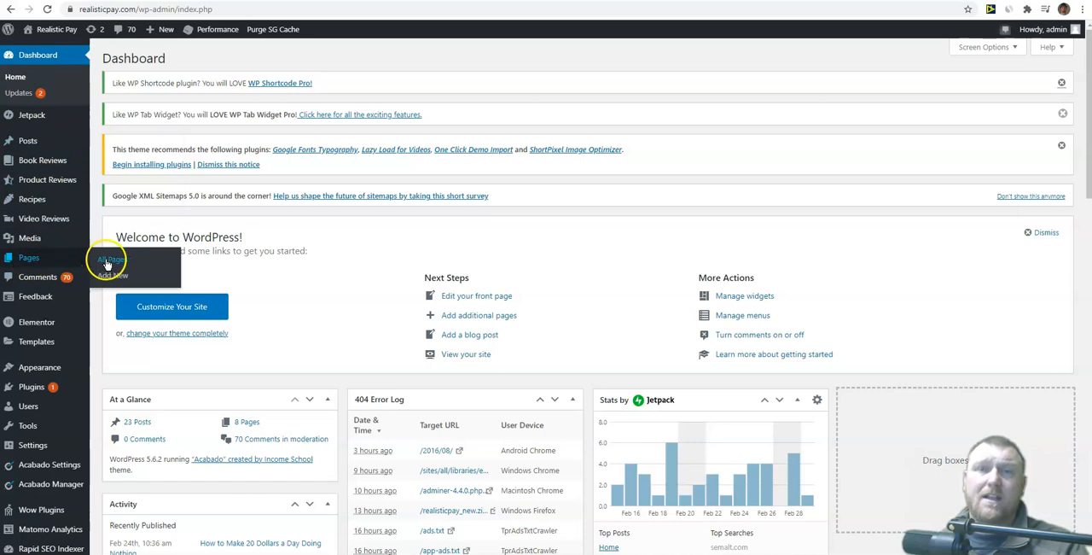
left_click(116, 277)
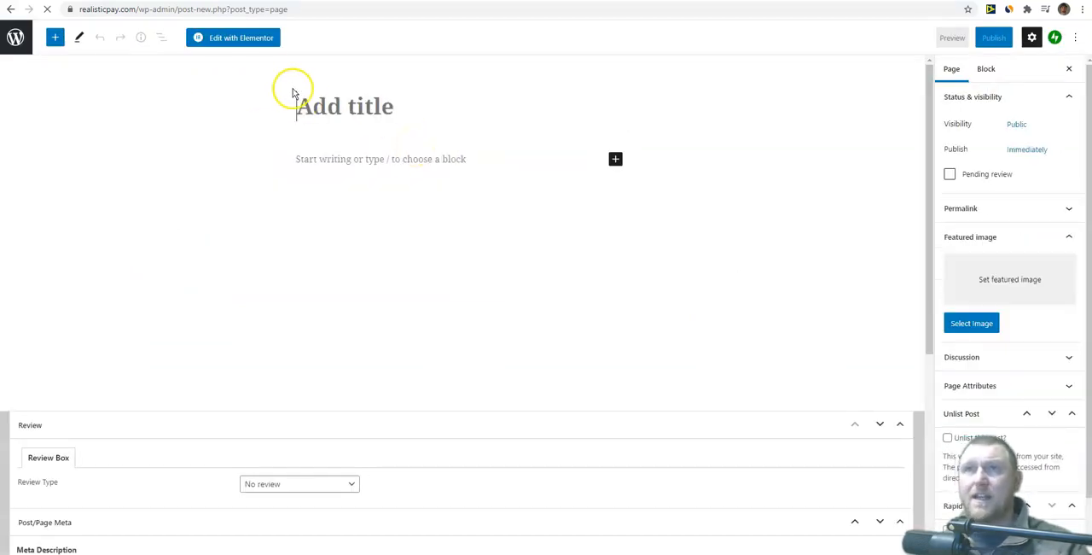
type("My Free Gift Givaway")
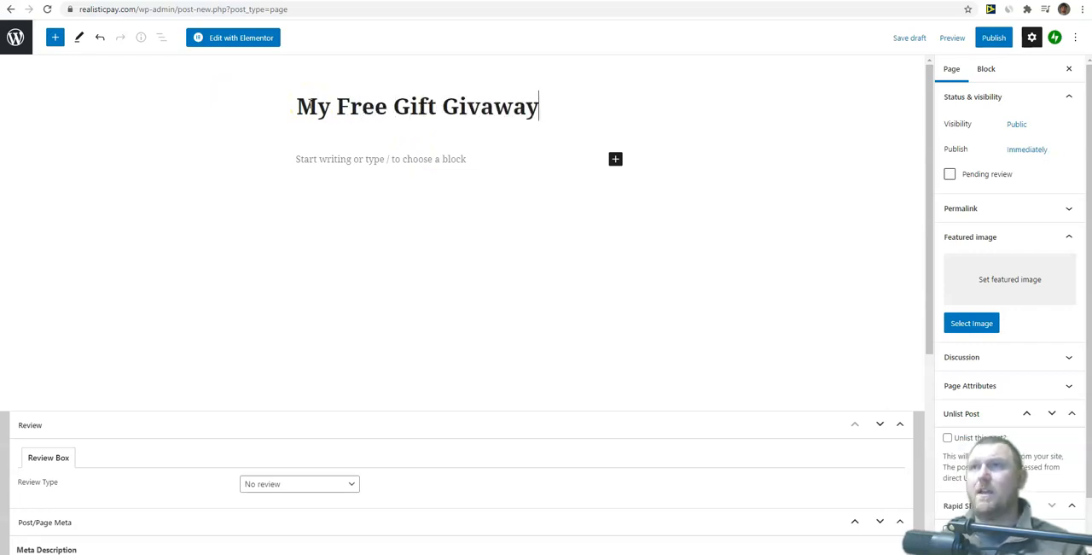
right_click(484, 109)
left_click(520, 119)
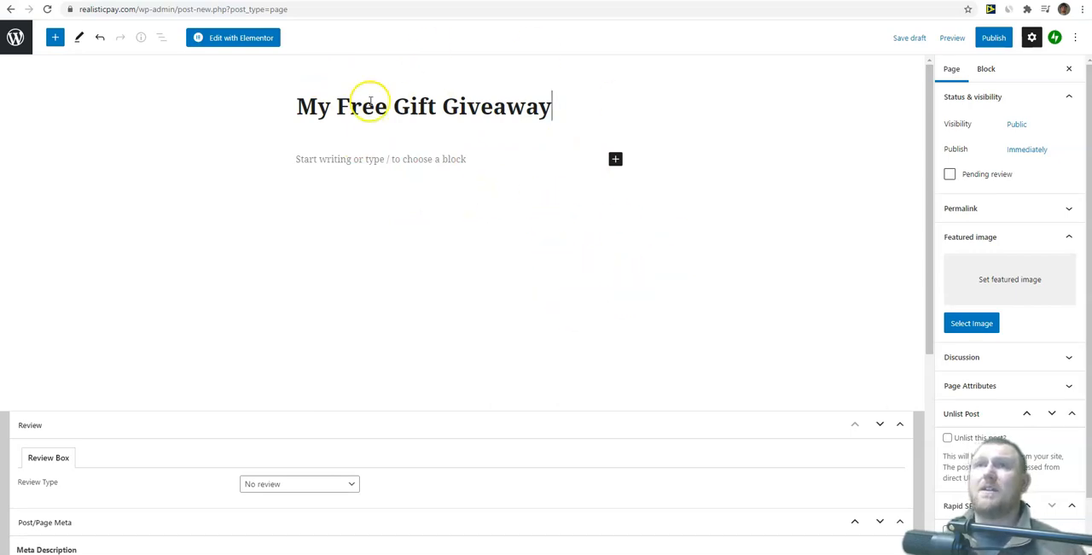
left_click(259, 39)
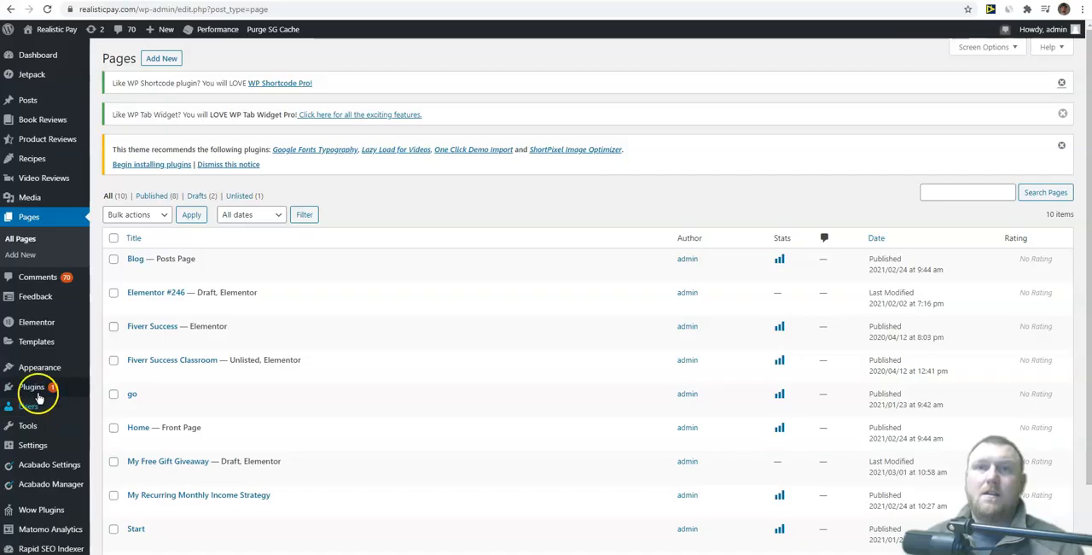
Step: Search the directory of plugins available to add for "elementor"
mouse_move(29, 388)
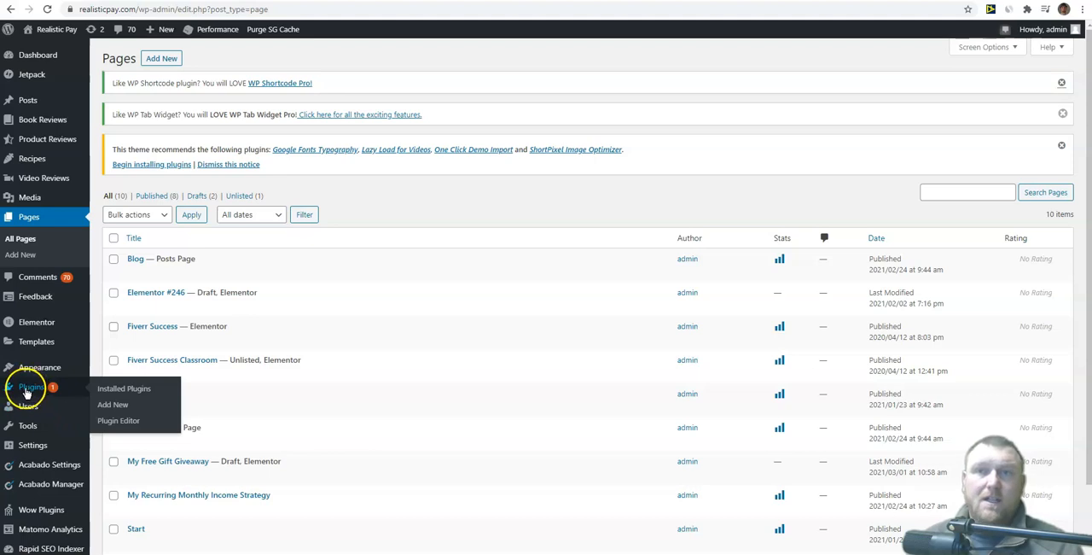
left_click(120, 407)
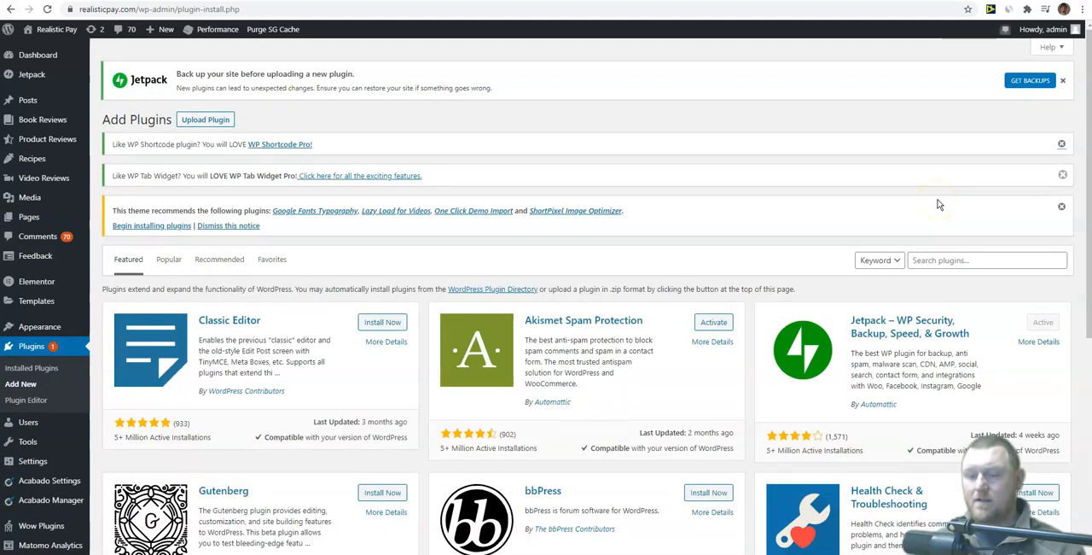
left_click(956, 259)
type("elementor")
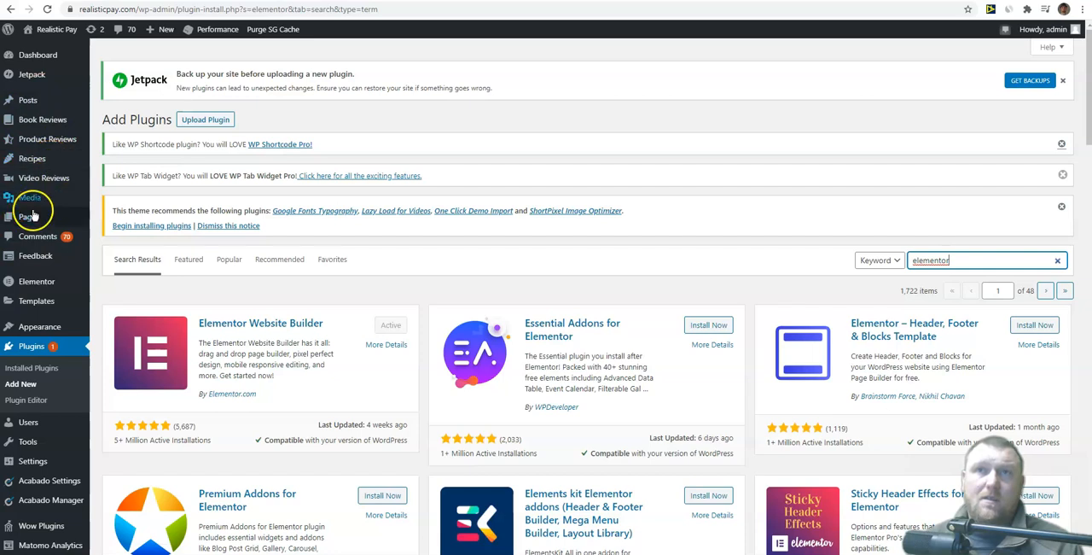
Step: Open the "My Free Gift Giveaway" draft page with Elementor and look over its layout
mouse_move(31, 217)
left_click(114, 224)
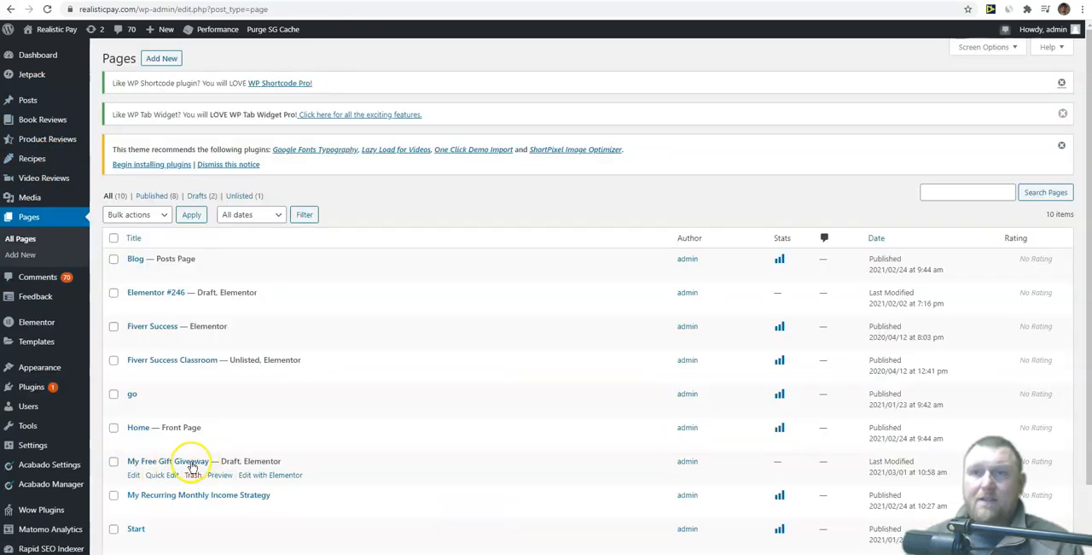
left_click(277, 475)
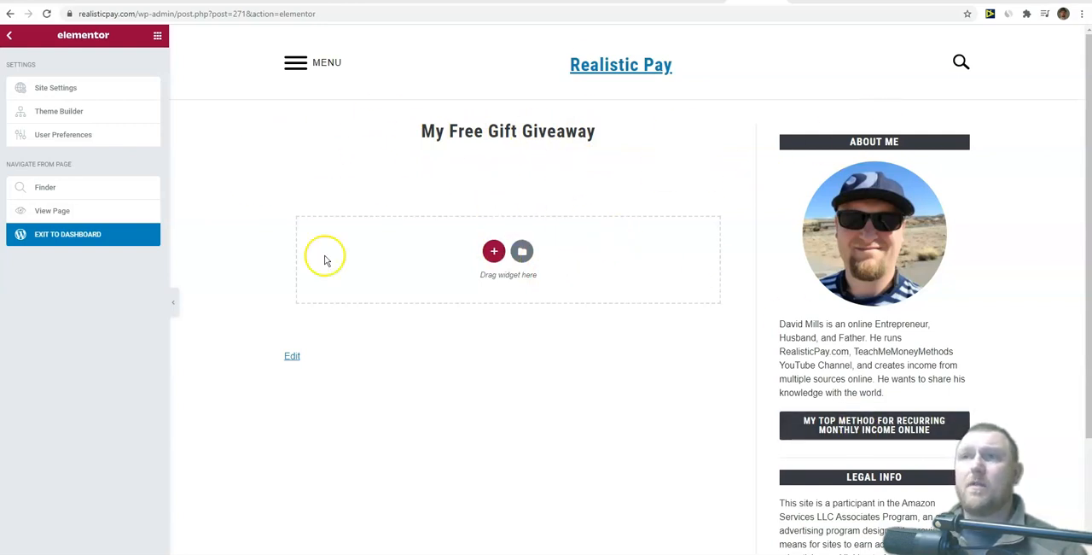
scroll(507, 359, "down", 3)
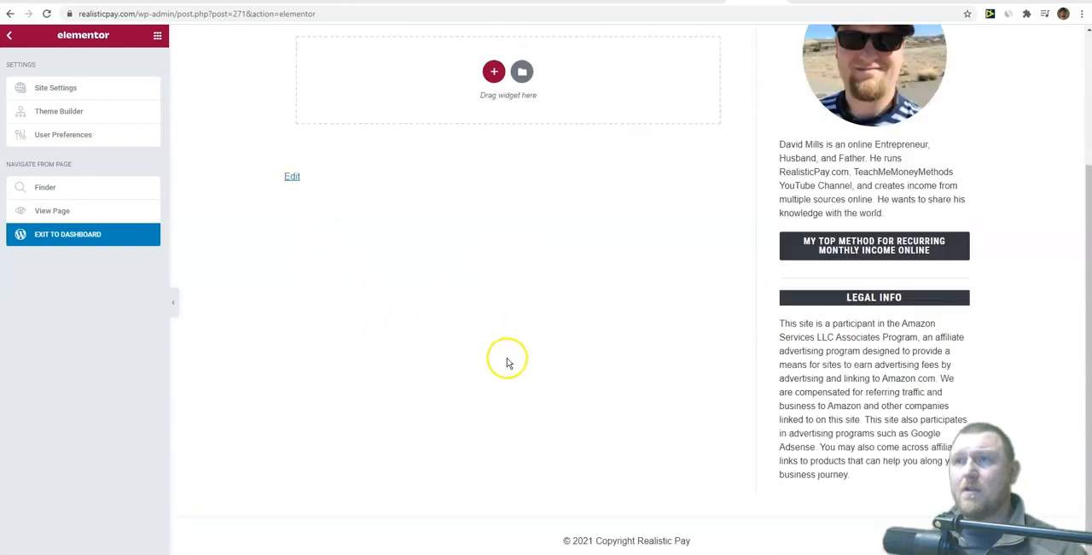
scroll(509, 364, "up", 3)
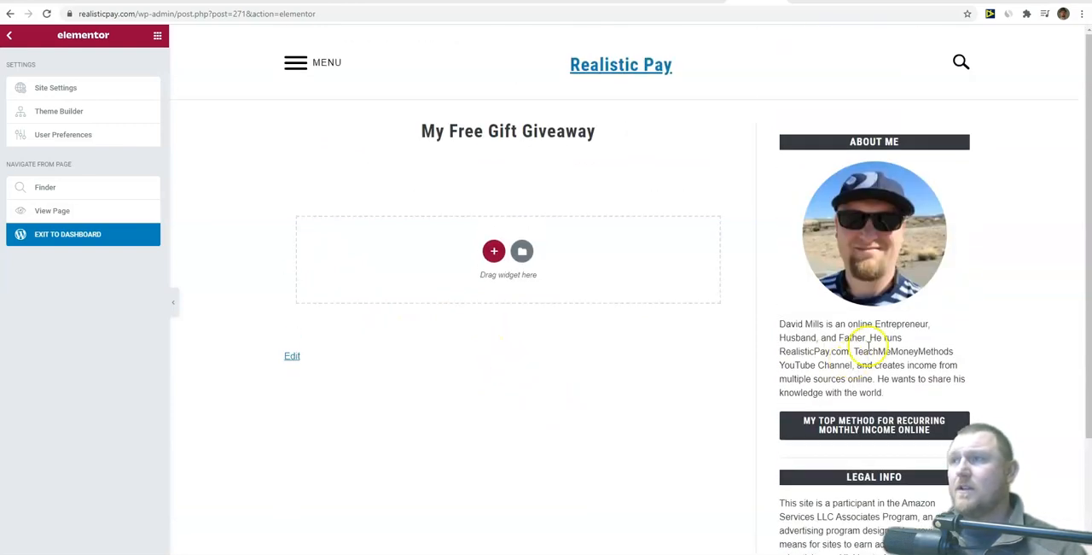
scroll(854, 410, "down", 3)
scroll(853, 444, "up", 3)
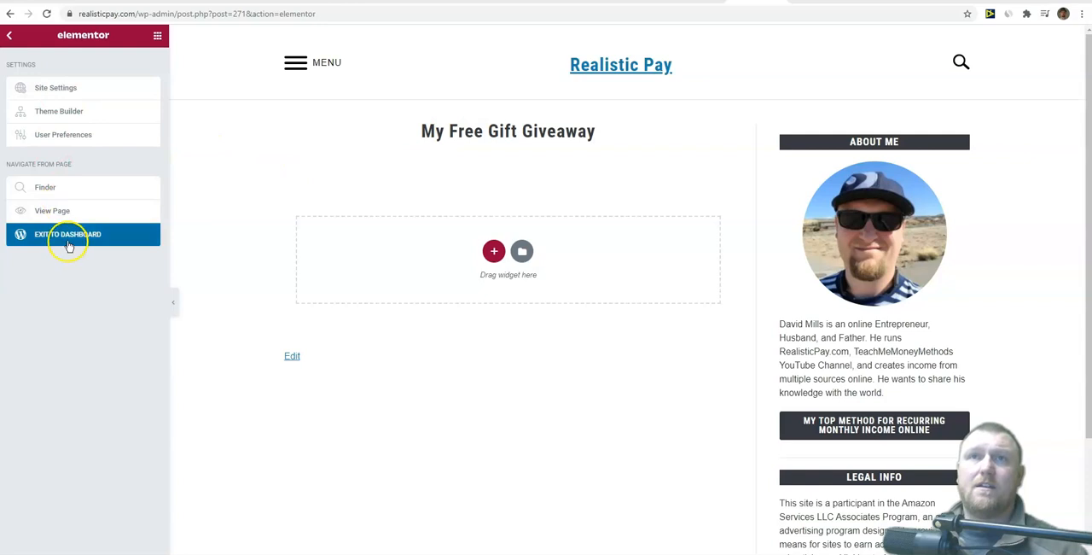
Step: Add a Heading widget to the page reading "This is my Amazing Offer for you and you get it all FREE"
left_click(10, 36)
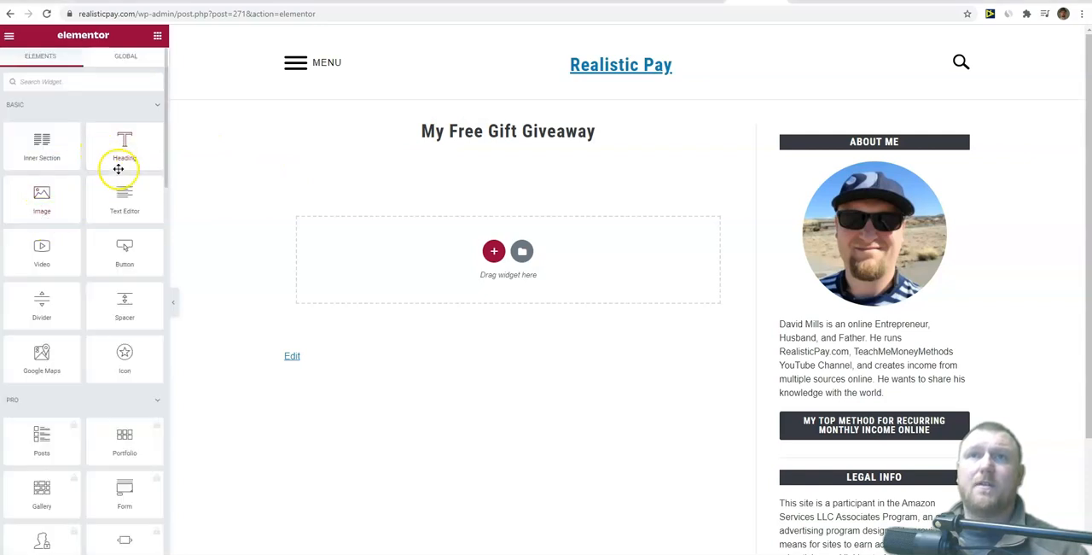
left_click_drag(125, 147, 427, 261)
left_click(519, 171)
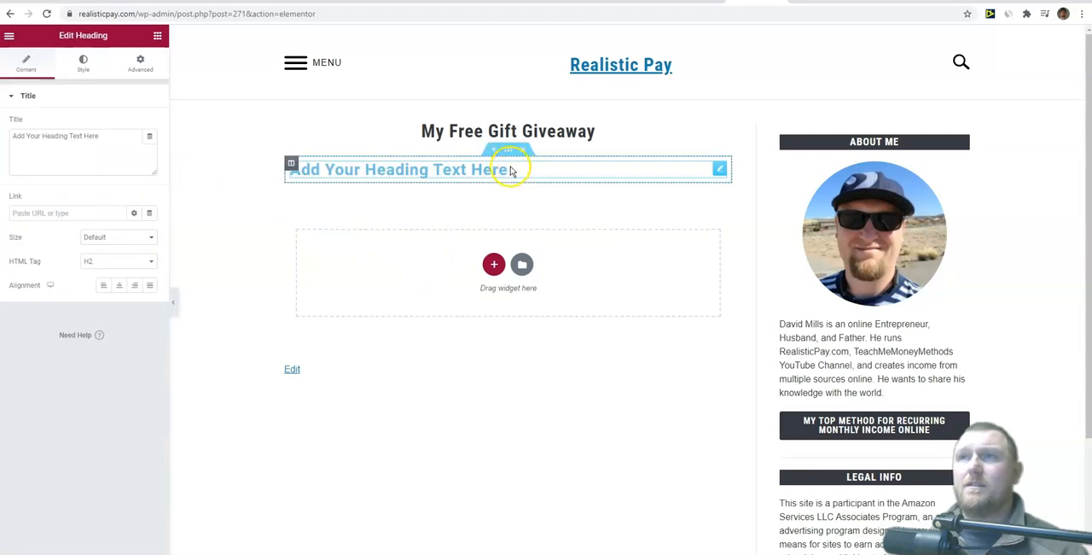
key("BackSpace")
key("BackSpace")
key("BackSpace")
key("BackSpace")
key("BackSpace")
key("BackSpace")
key("BackSpace")
key("BackSpace")
key("BackSpace")
key("BackSpace")
key("BackSpace")
key("BackSpace")
key("BackSpace")
key("BackSpace")
key("BackSpace")
key("BackSpace")
key("BackSpace")
key("BackSpace")
key("BackSpace")
key("BackSpace")
type("This")
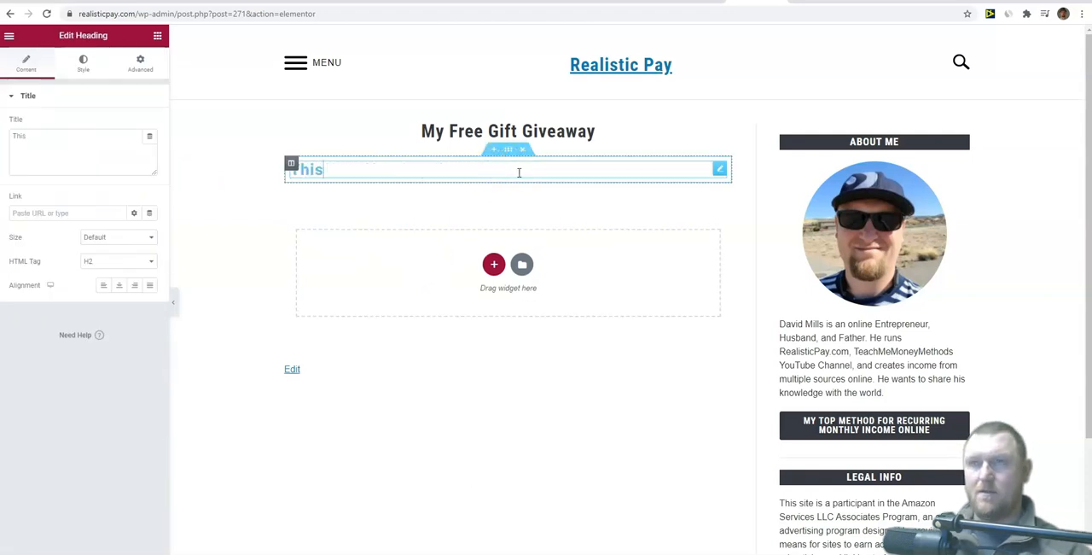
type(" is my Amazing Off")
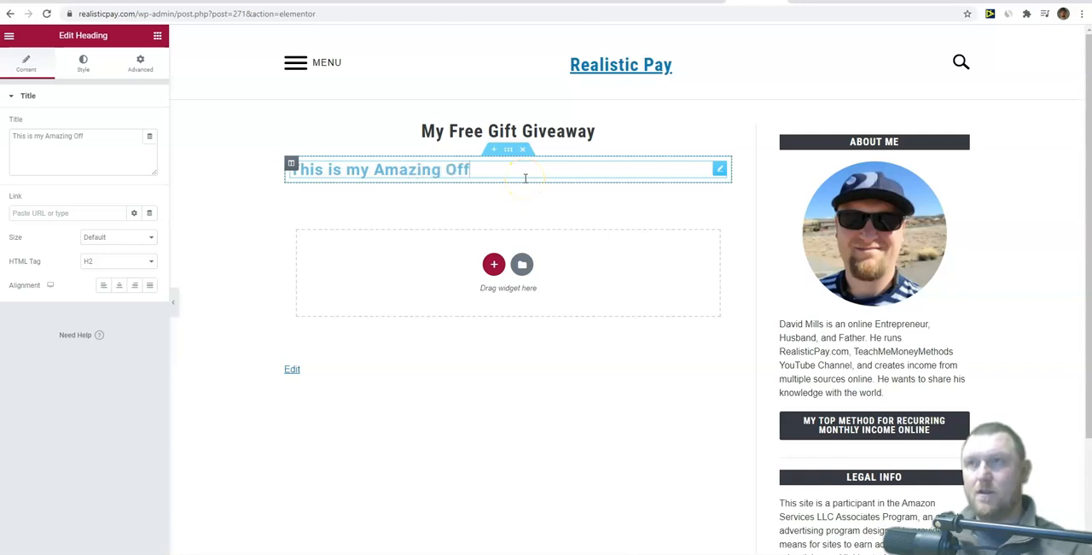
type("er for you and you get it all FREE")
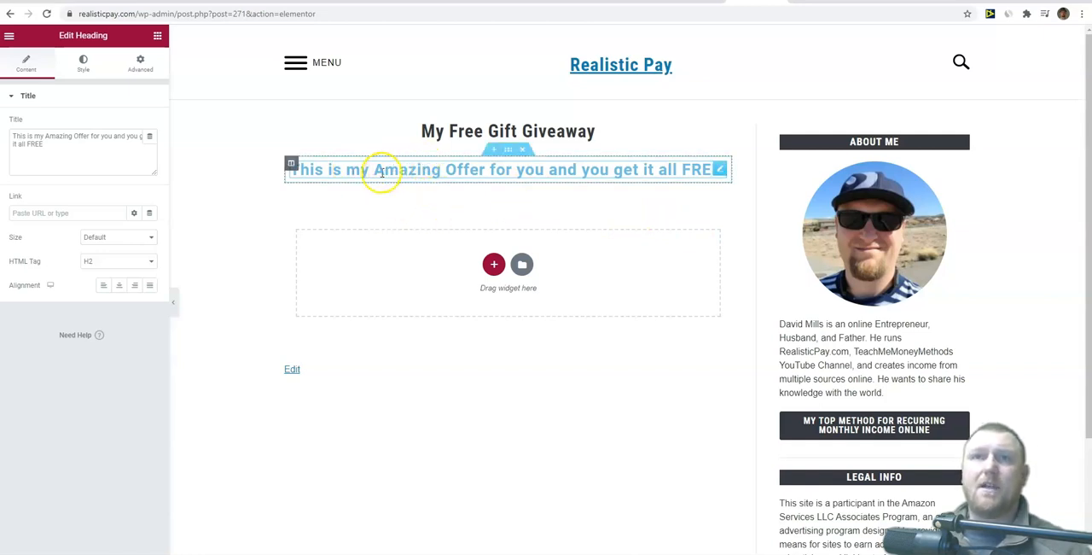
Step: Set the heading's HTML tag to H1 and center its text
left_click(372, 197)
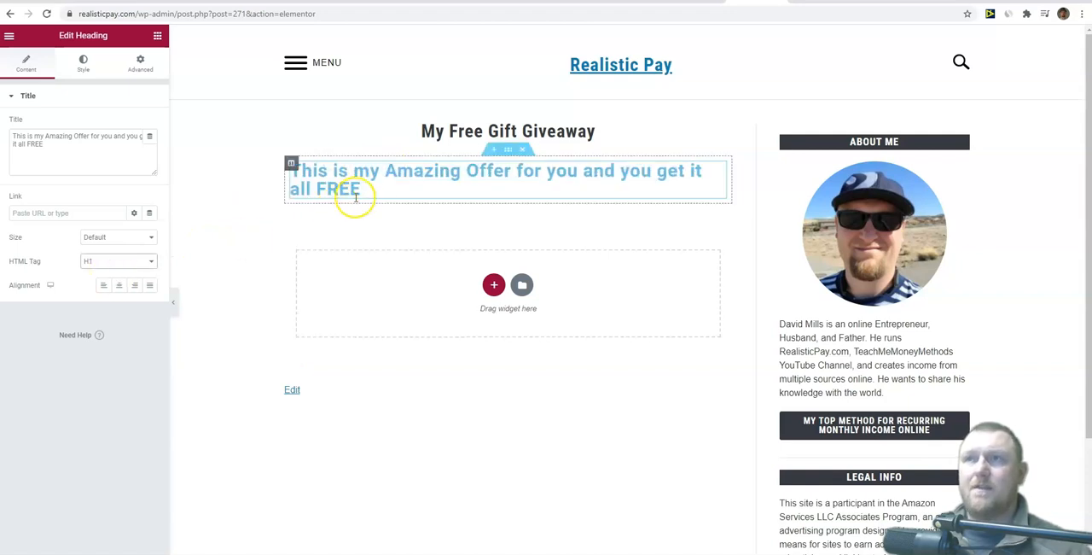
left_click(366, 188)
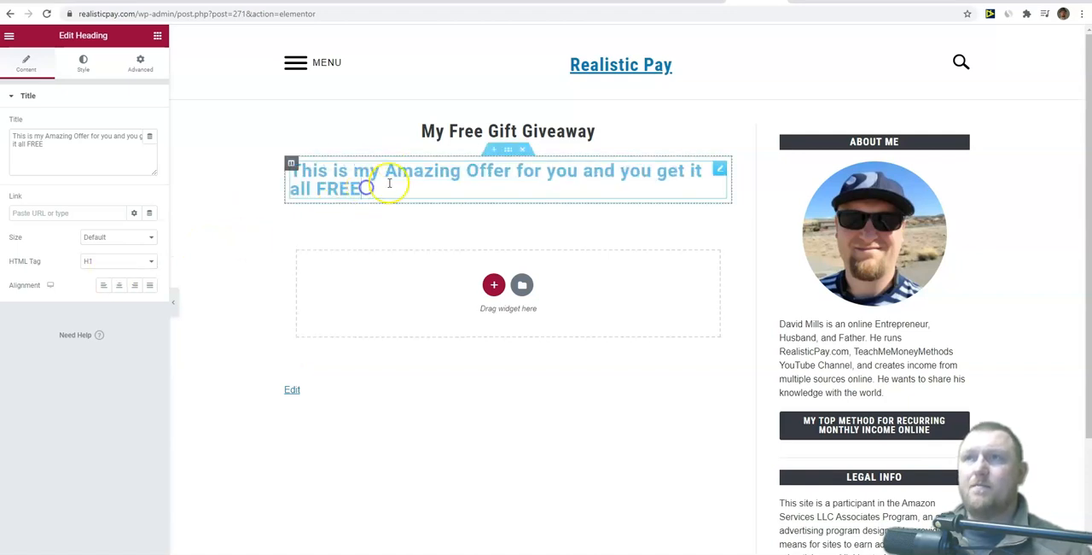
left_click(123, 287)
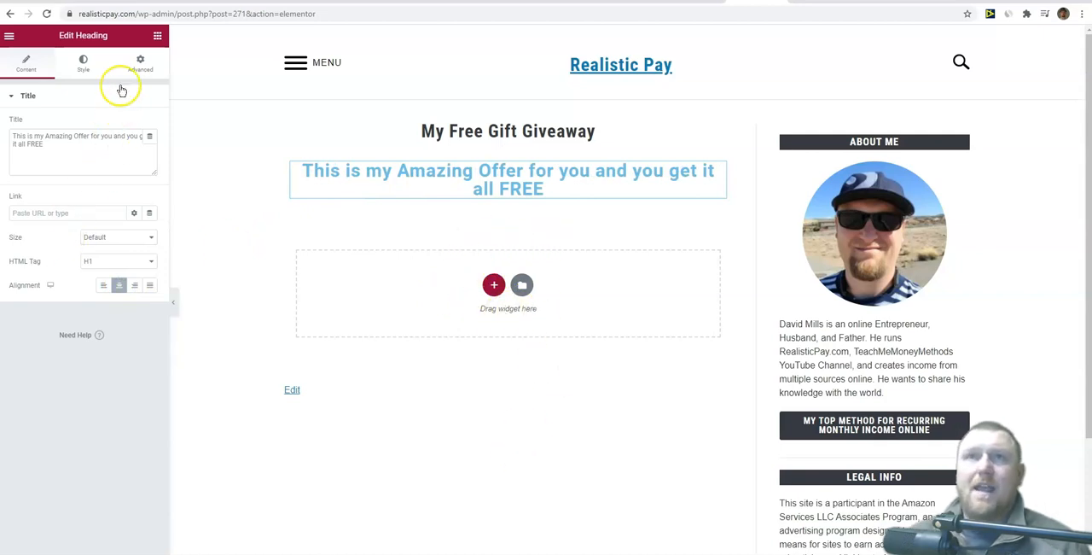
Step: Add a Text Editor under the heading reading "In this free ebook I will show you how to make your first $100 online in the next 14 days."
left_click(158, 38)
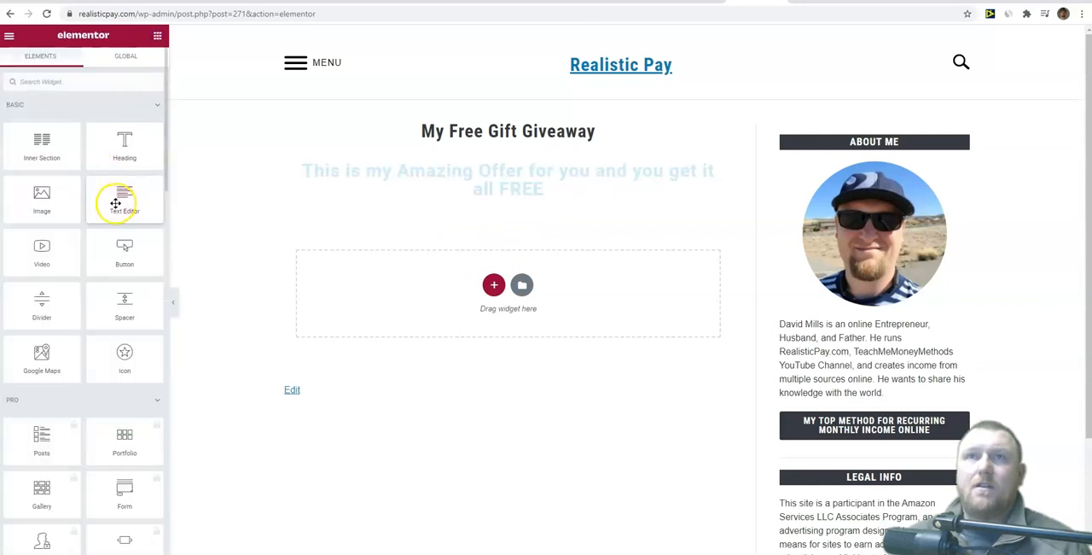
left_click_drag(401, 243, 470, 303)
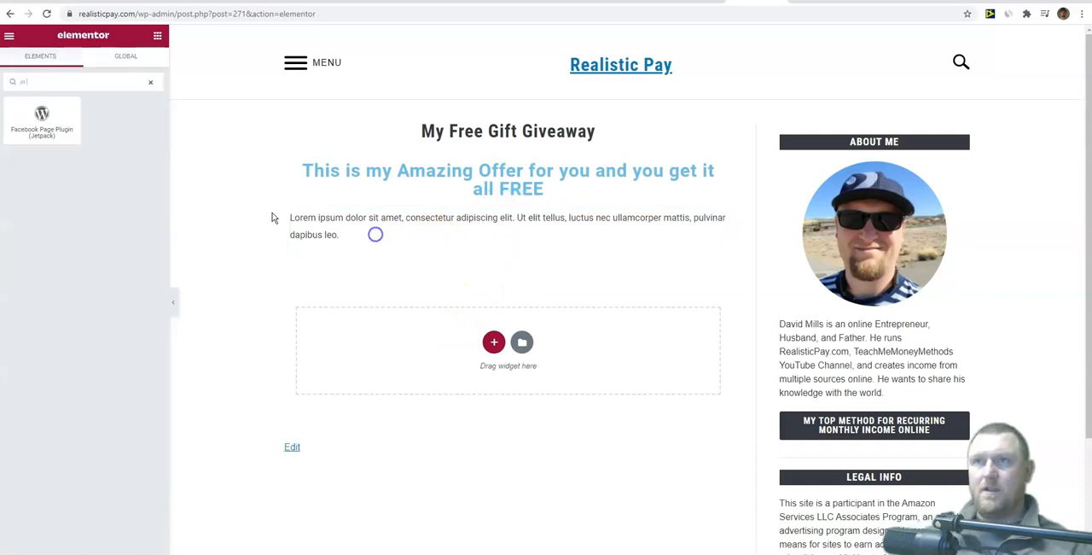
left_click(294, 219)
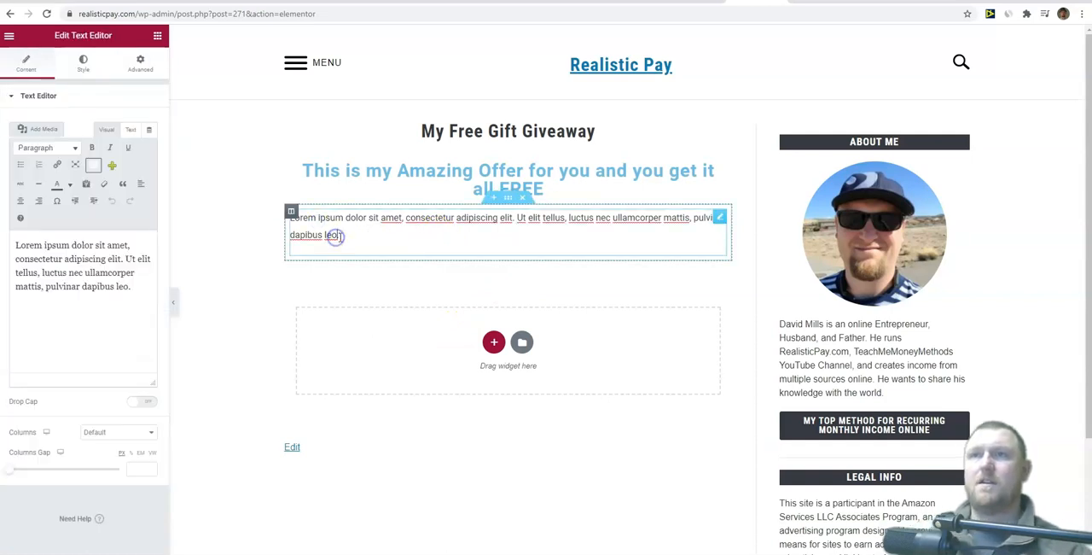
left_click_drag(336, 235, 300, 218)
left_click_drag(91, 314, 3, 245)
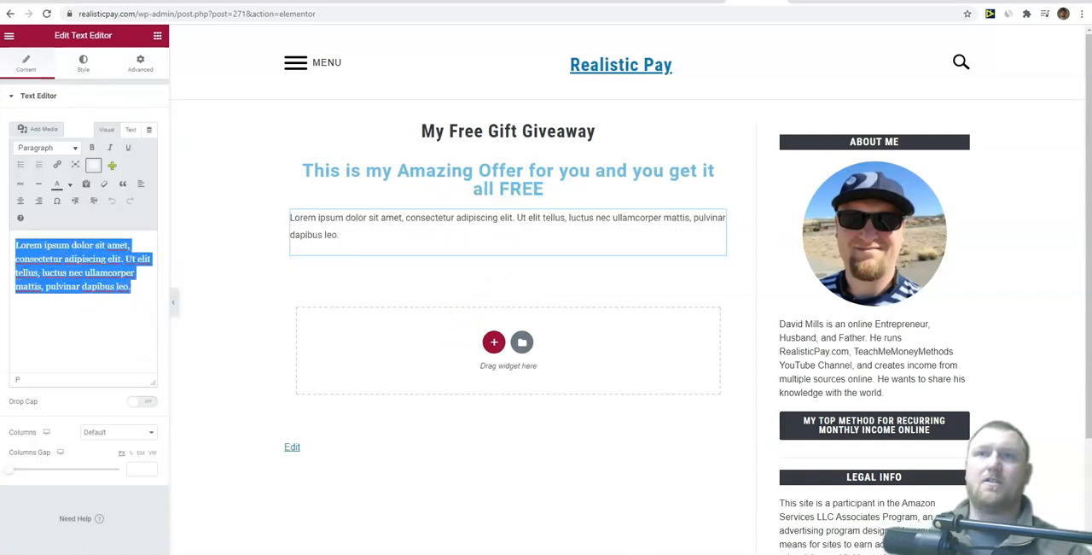
key("BackSpace")
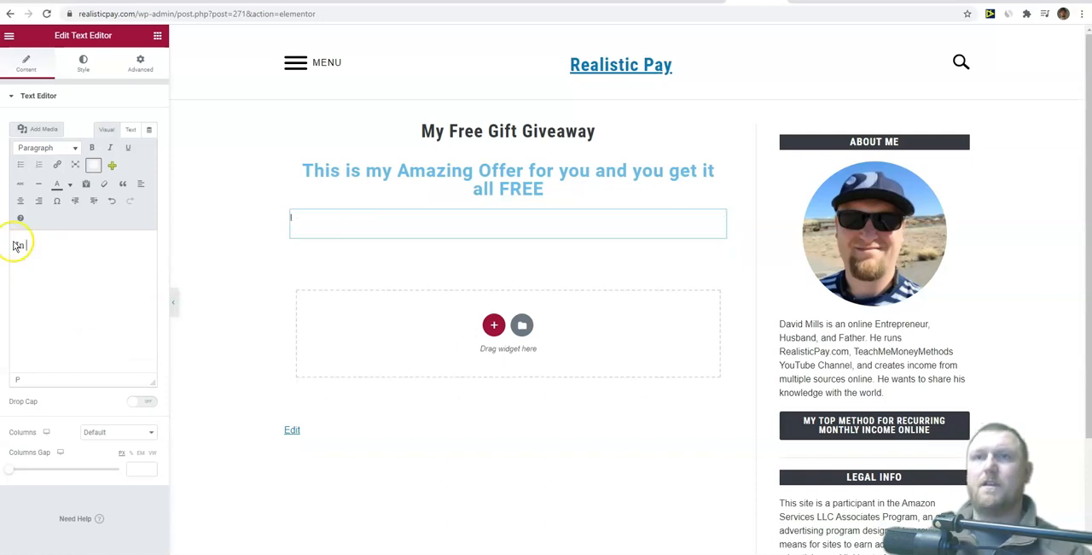
type("In this free ebook I will show you how to make your first $100 online in the next 14 days.")
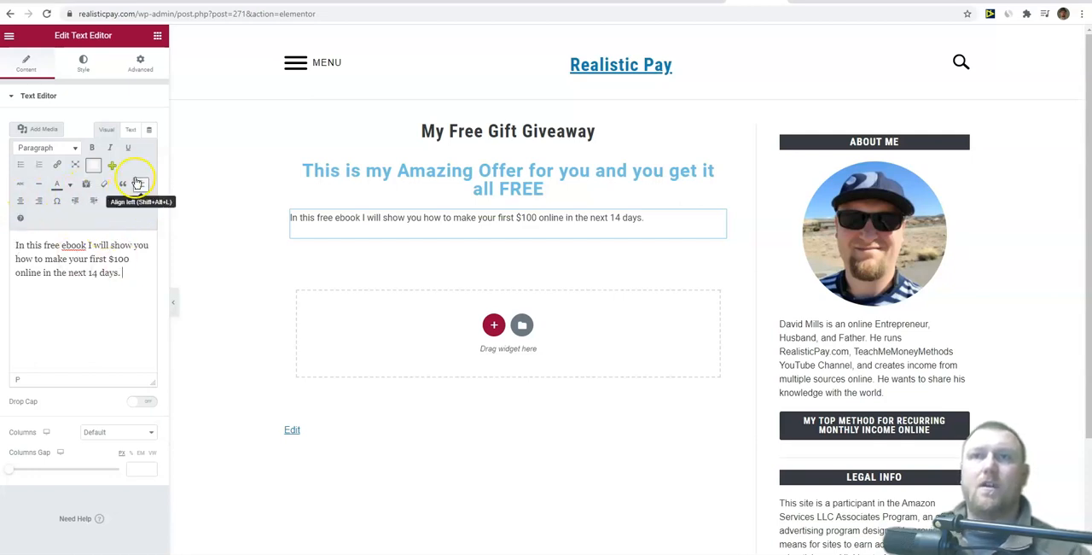
Step: Make the text a bulleted list and add "I will also give you 5 over the shoulder trainings with HD video so you won't be stuck."
left_click(20, 164)
key("Return")
type("I will also give you 5 over t")
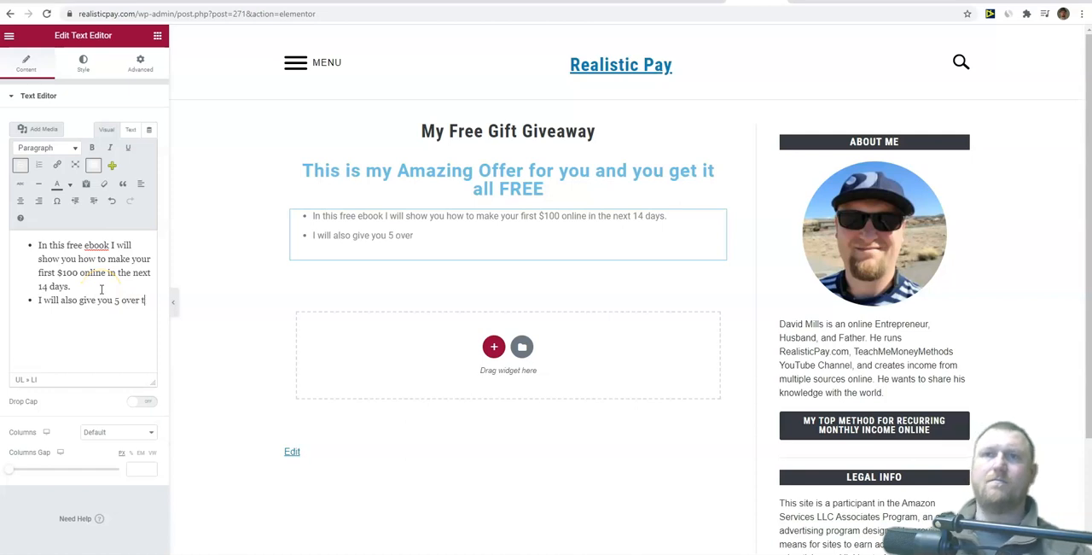
type("he shoulder trainin")
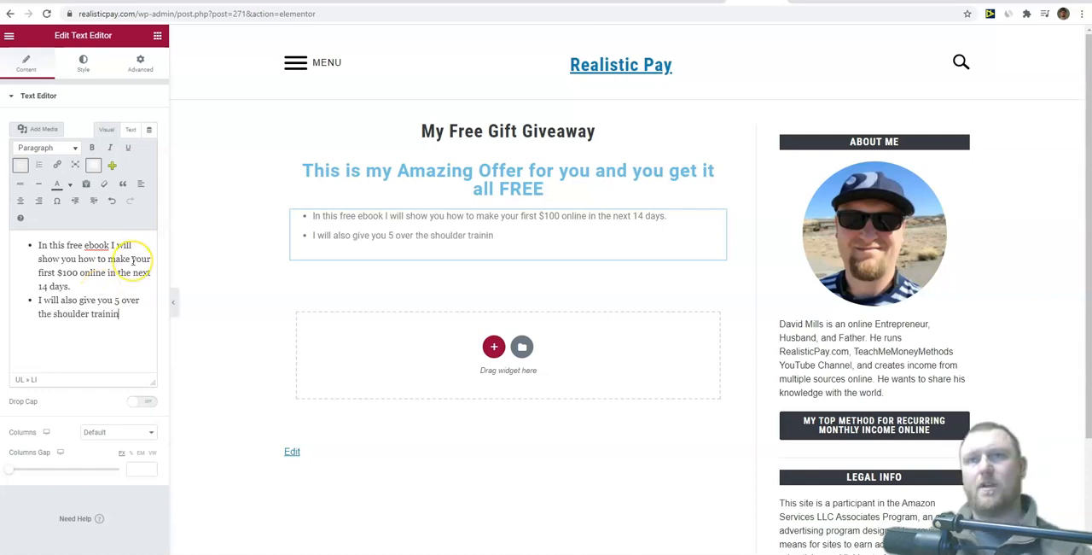
type("gs with HD video so you won't be stuck.")
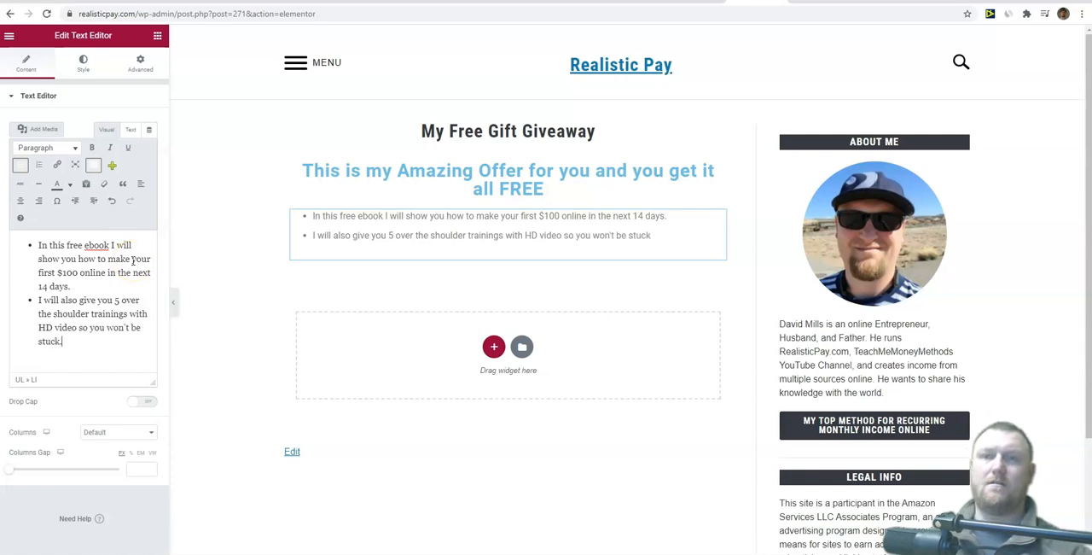
Step: Make the second bullet about the over the shoulder trainings bold and format it as Heading 2
left_click_drag(73, 342, 32, 302)
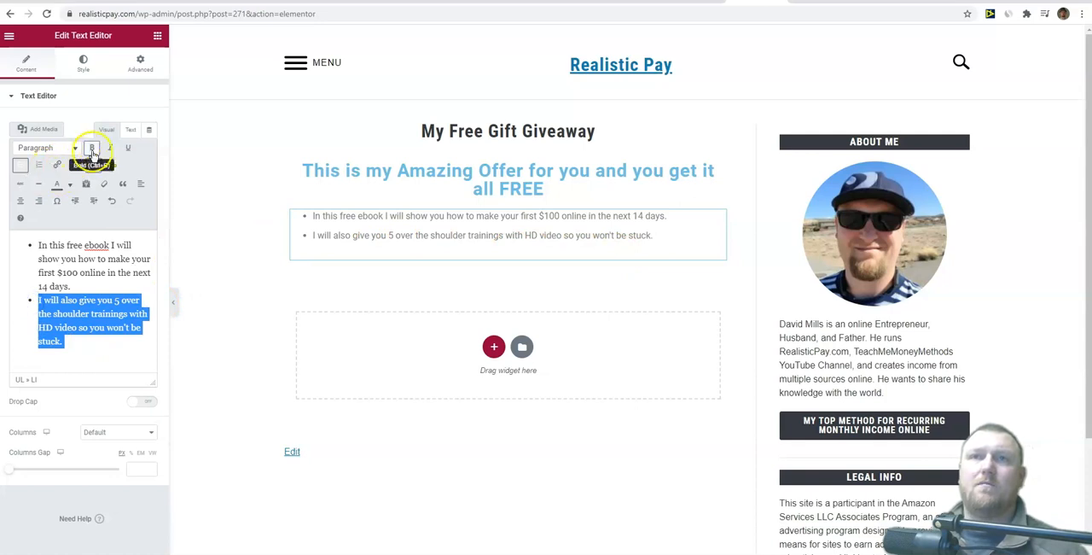
left_click(92, 147)
left_click(75, 148)
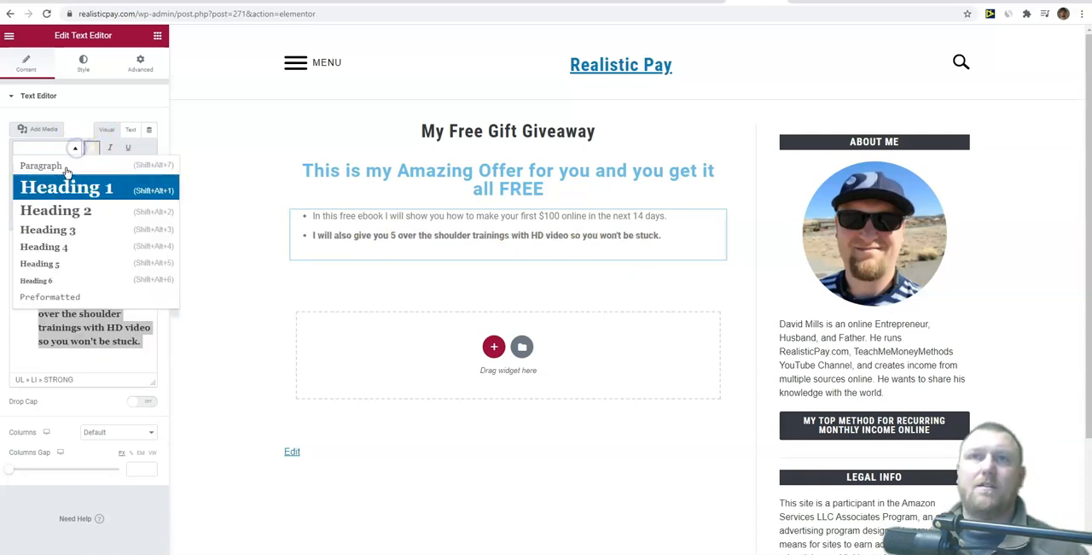
left_click(68, 210)
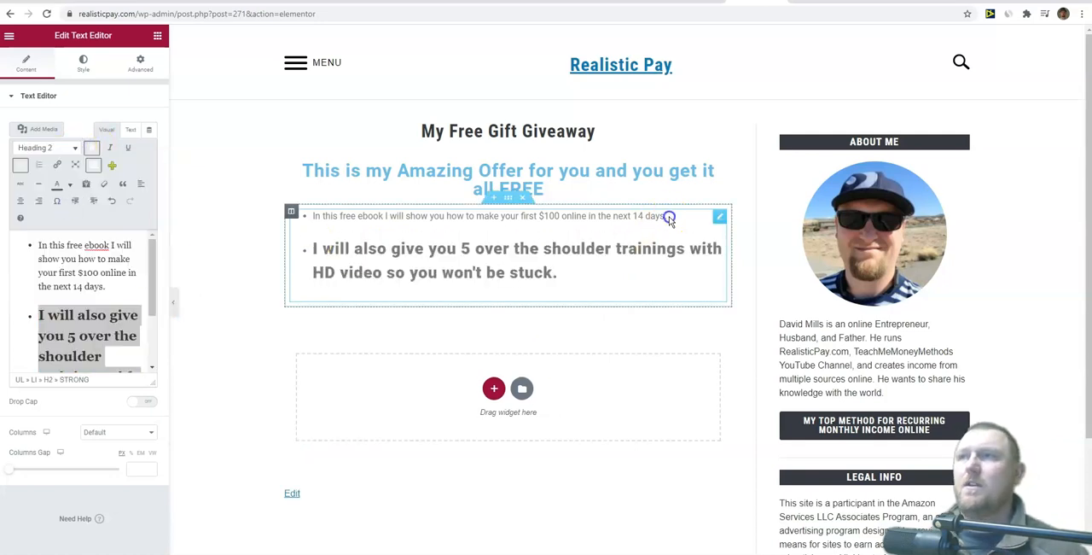
left_click(568, 326)
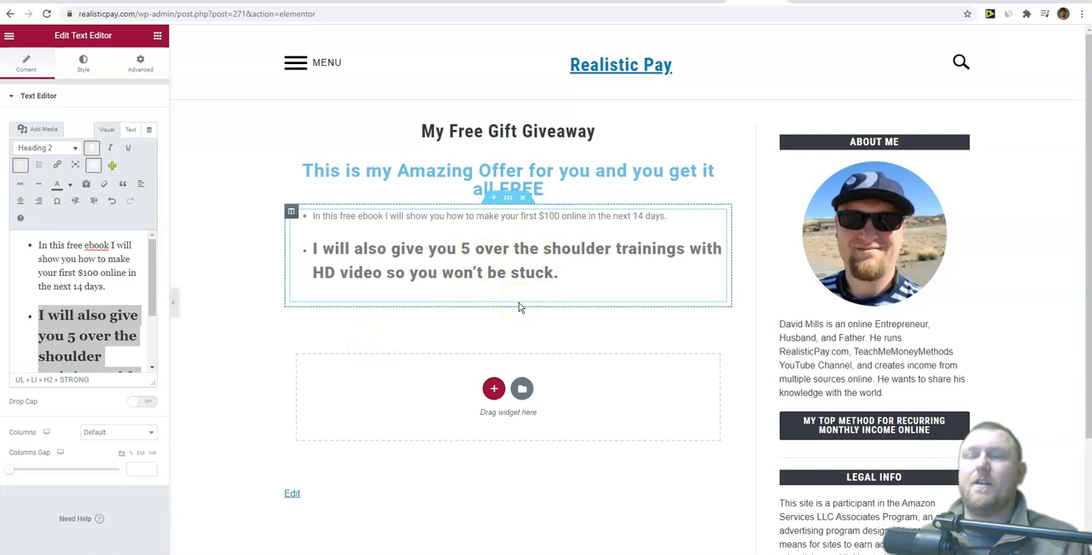
left_click(452, 244)
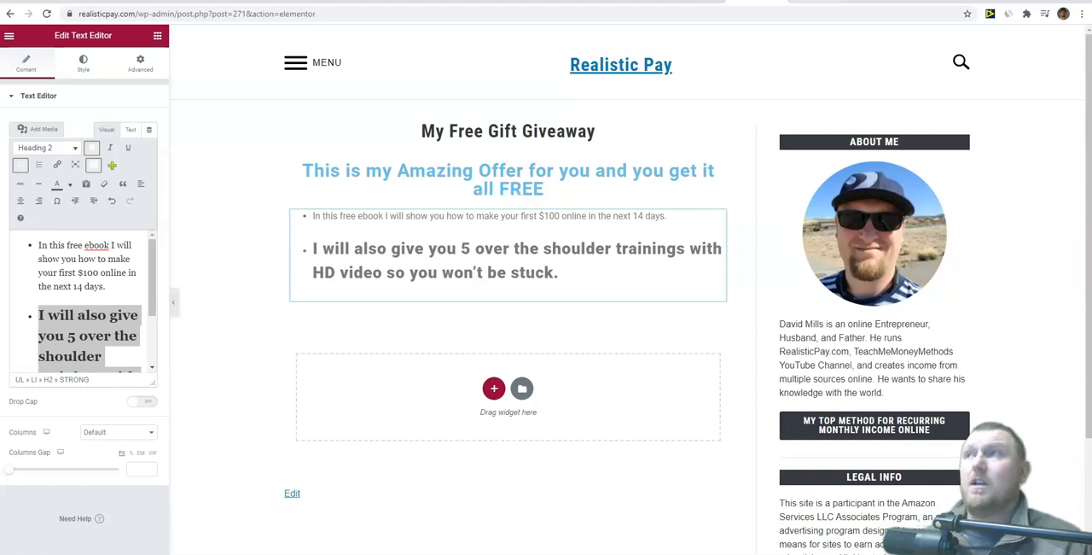
Step: Search the web for elementor pricing in a new browser tab and look over the subscription plans on Elementor's pricing page
key("ctrl+t")
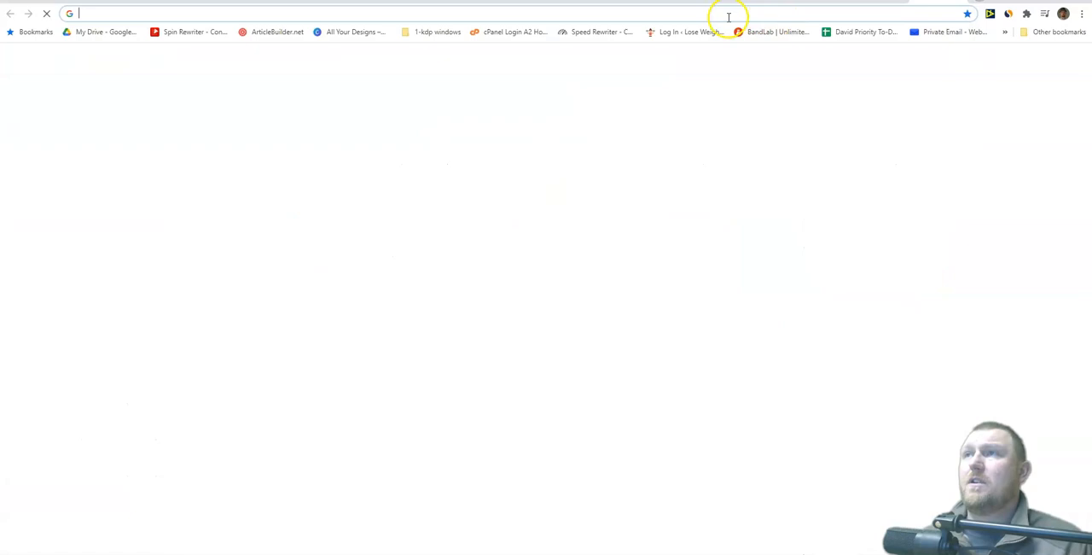
type("elementa")
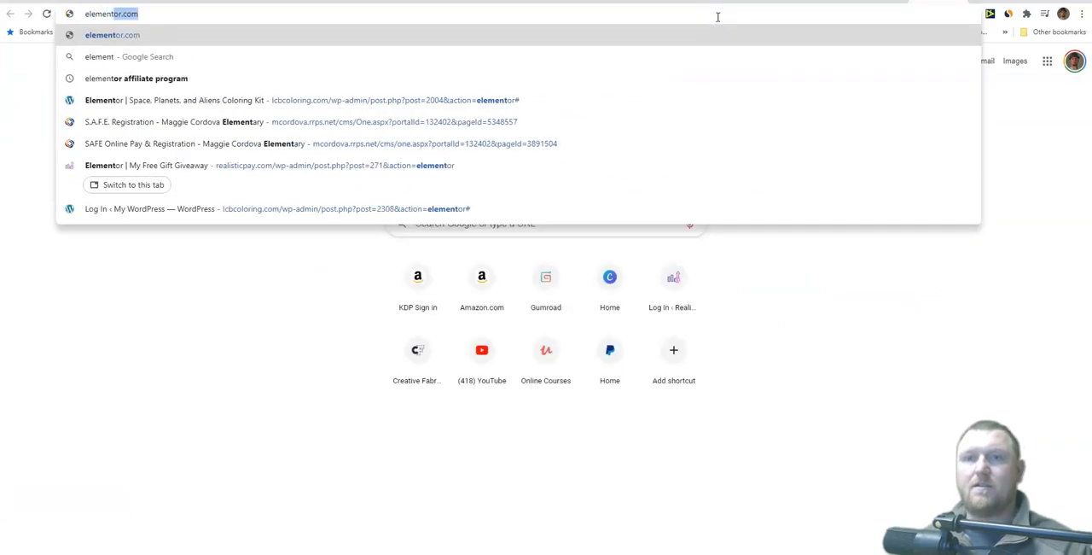
key("BackSpace")
type("or pricing")
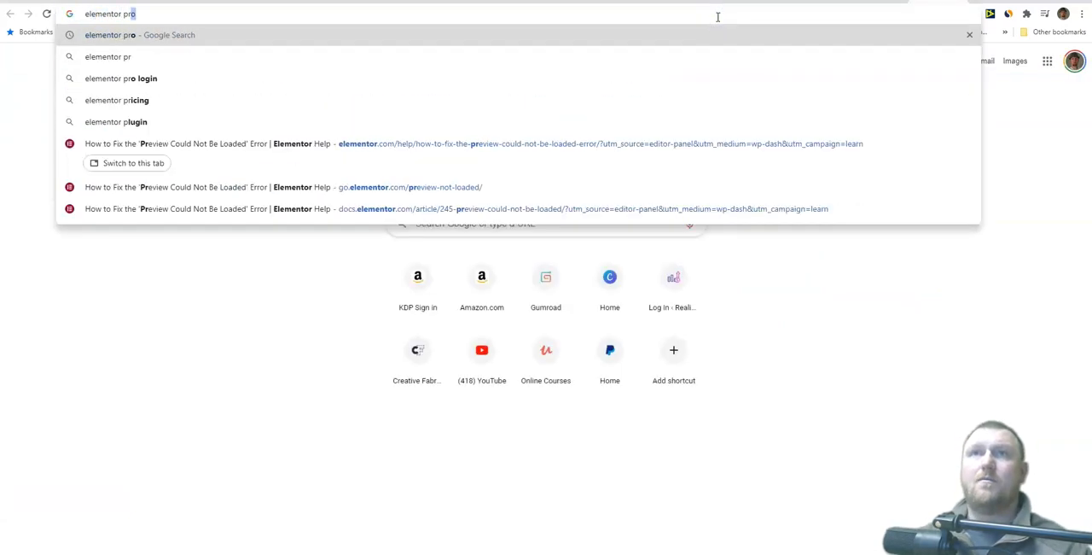
key("Return")
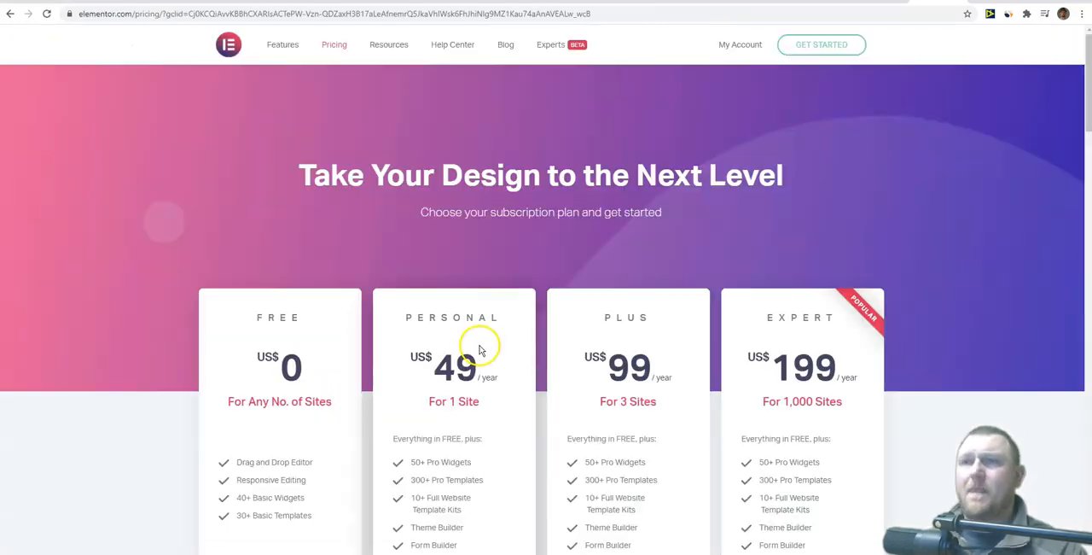
scroll(478, 328, "down", 2)
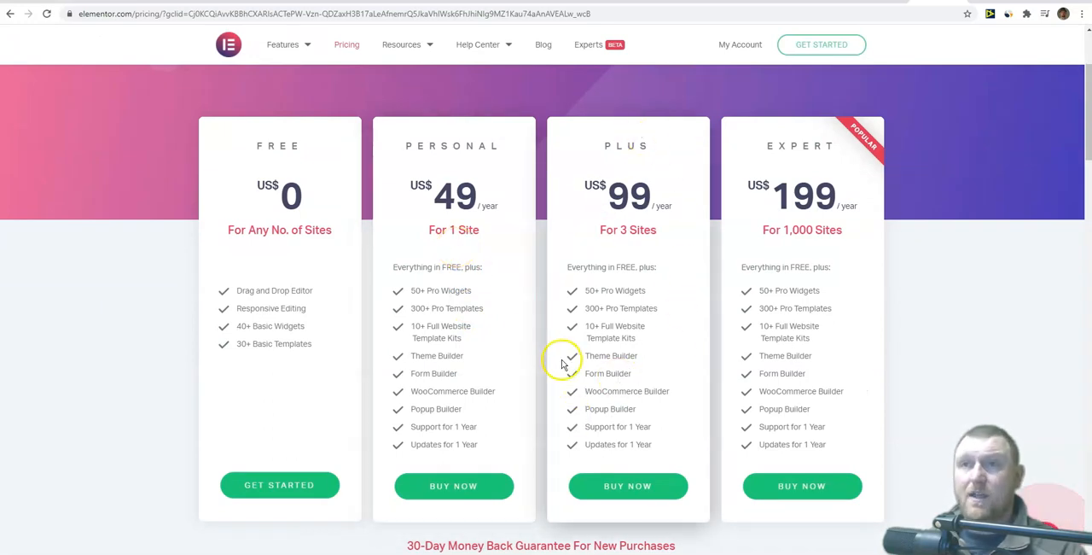
scroll(504, 358, "up", 2)
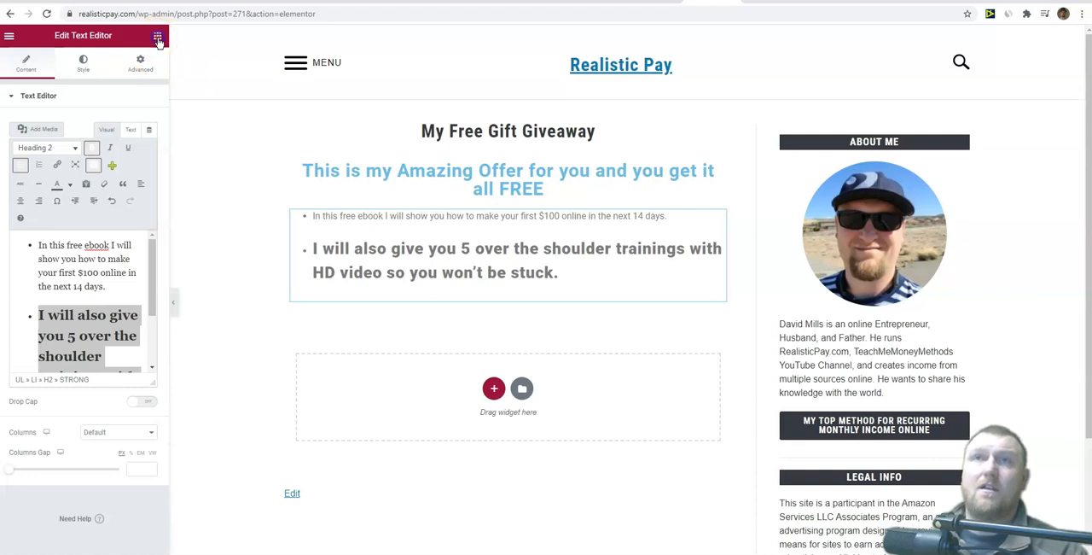
Step: Browse Elementor's available widgets and view the information on the Pro Form widget
left_click(158, 40)
scroll(100, 321, "down", 5)
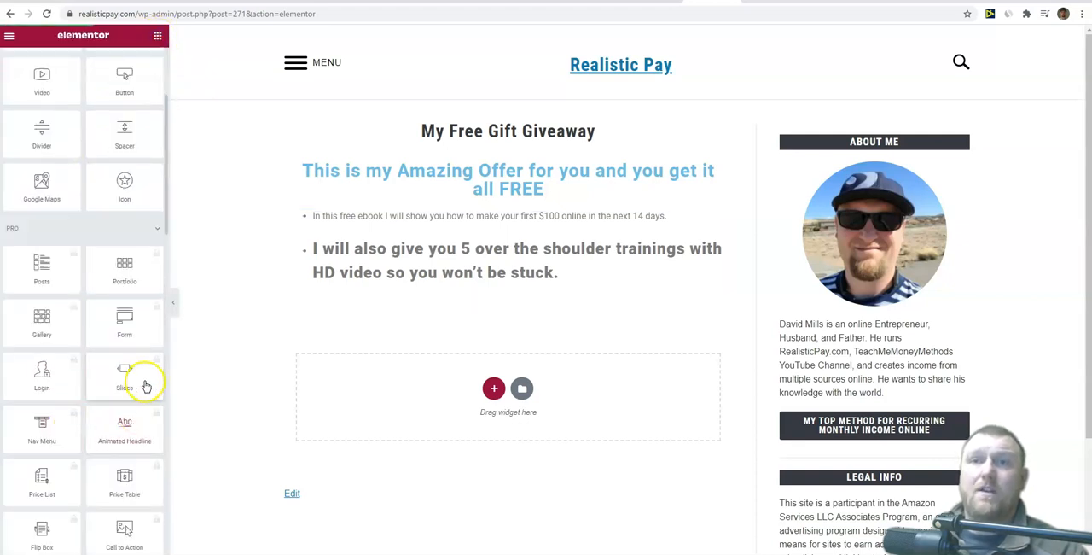
left_click(128, 325)
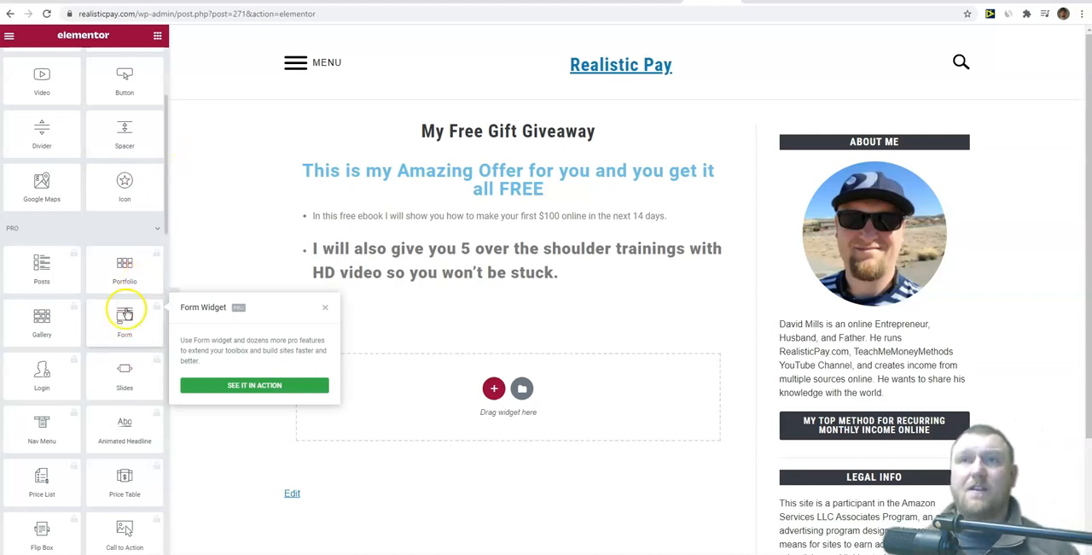
scroll(81, 342, "down", 6)
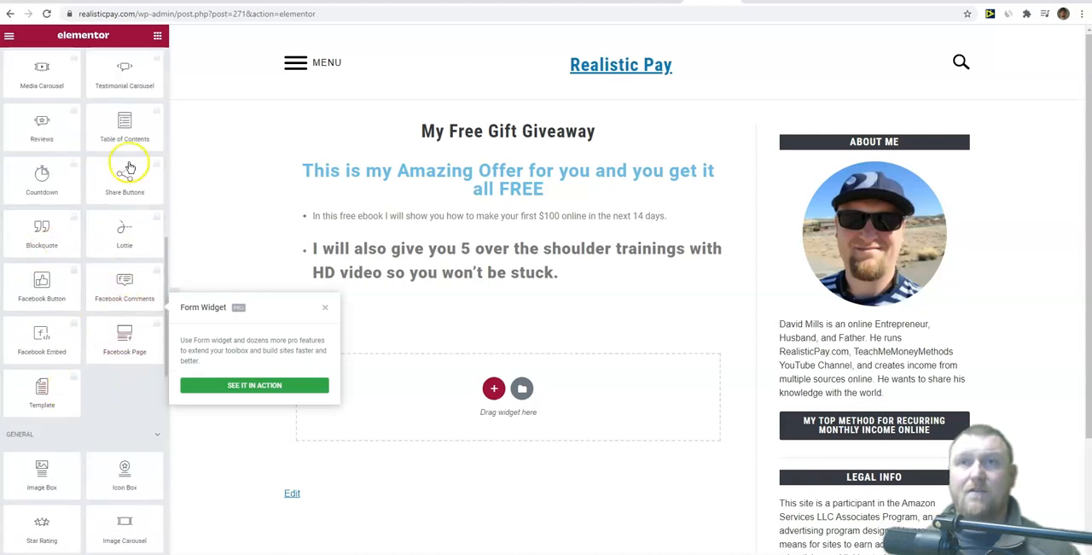
scroll(75, 314, "down", 5)
scroll(81, 307, "up", 15)
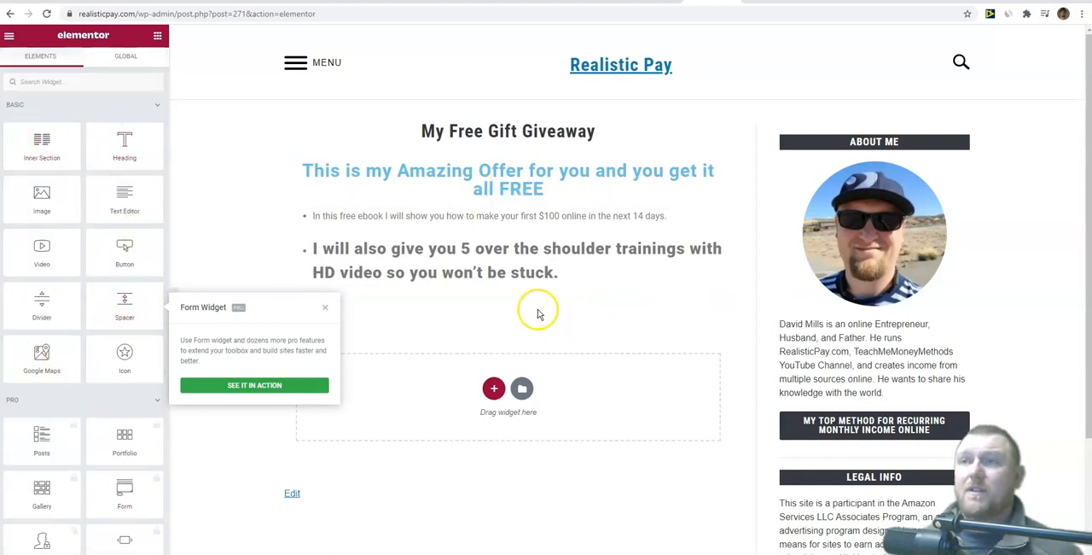
left_click(325, 308)
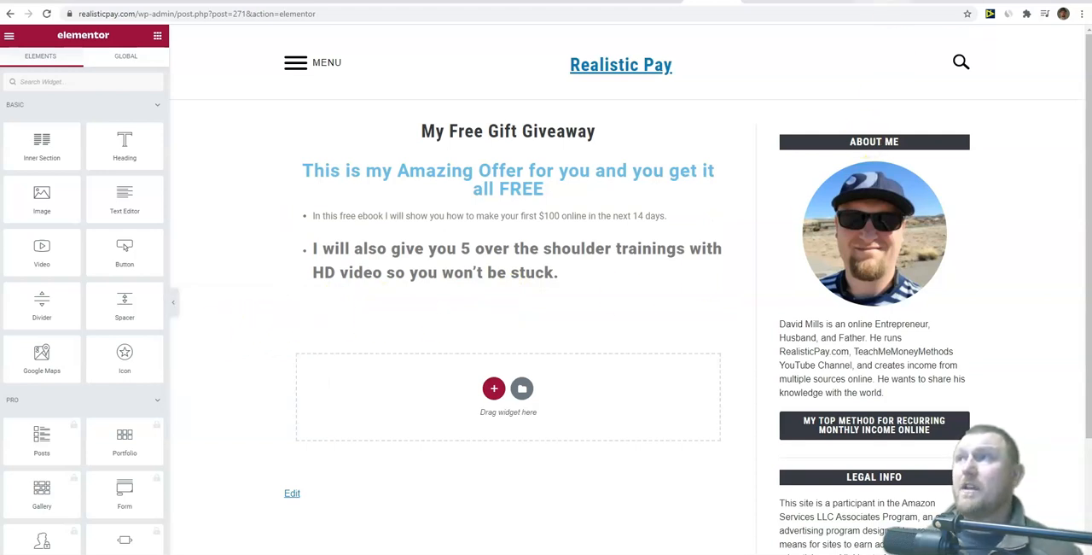
Step: Switch to GetResponse and copy the JavaScript code for installing the form yourself
left_click(882, 1)
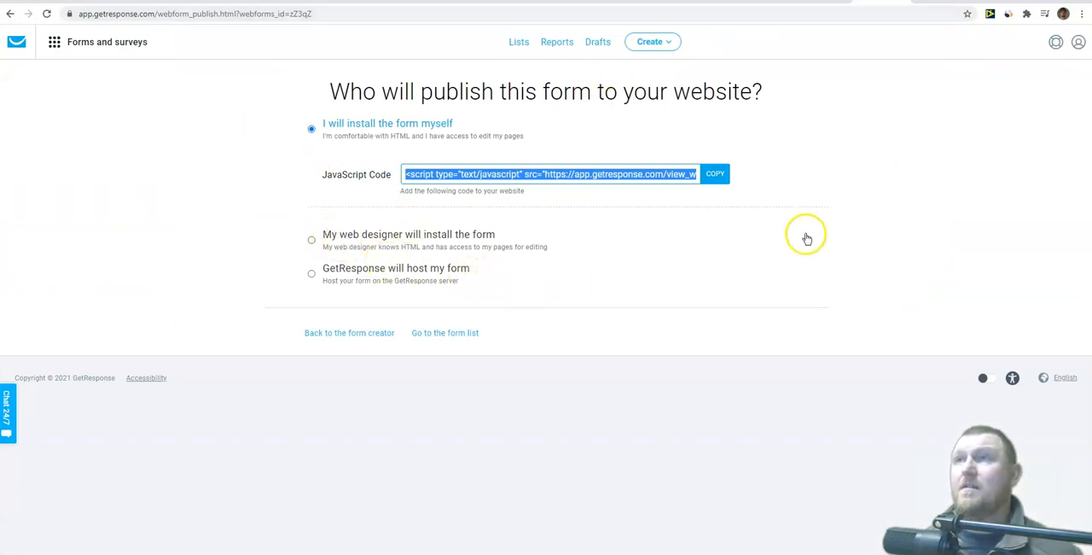
left_click(673, 47)
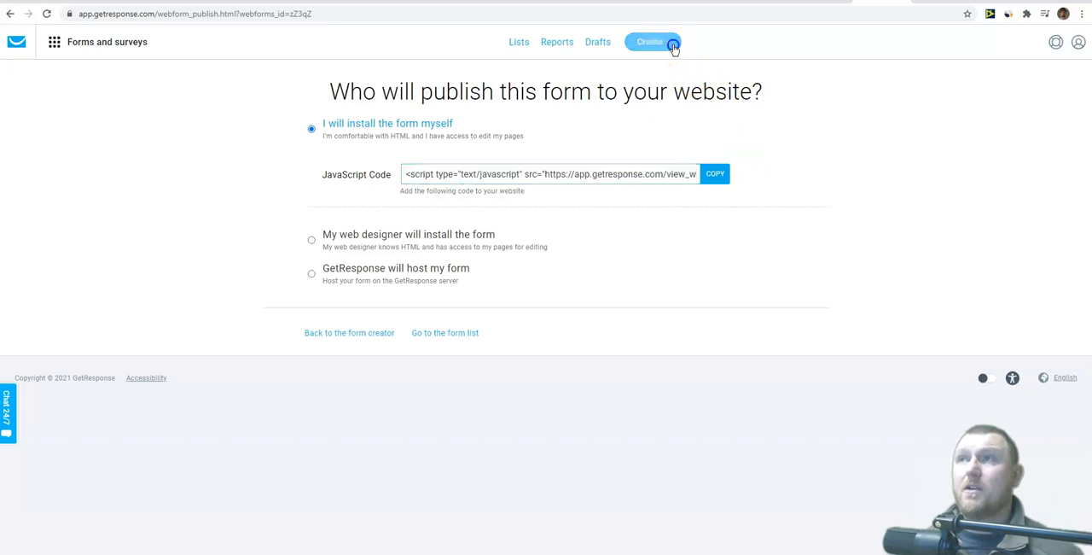
left_click(208, 190)
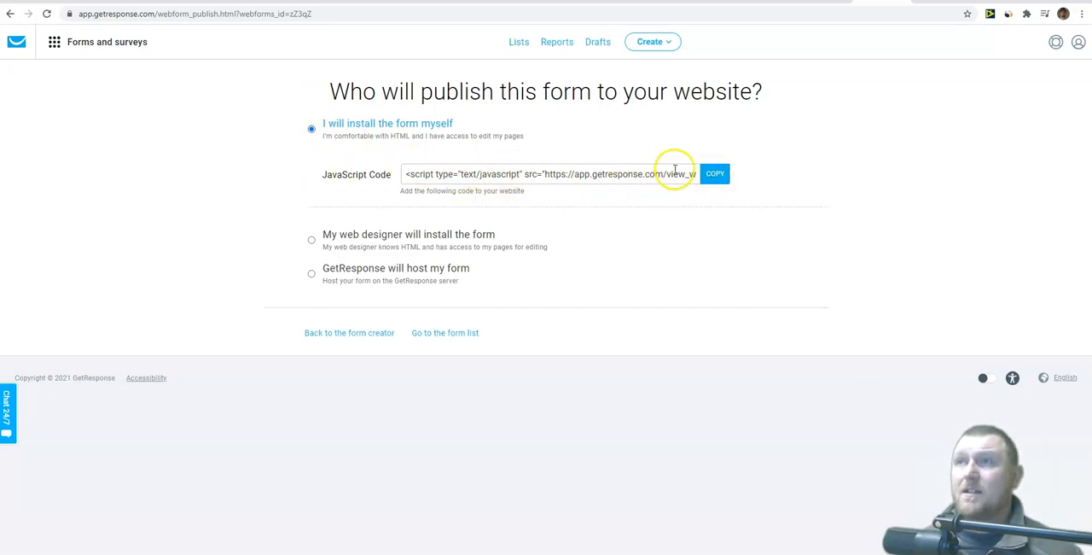
left_click(715, 176)
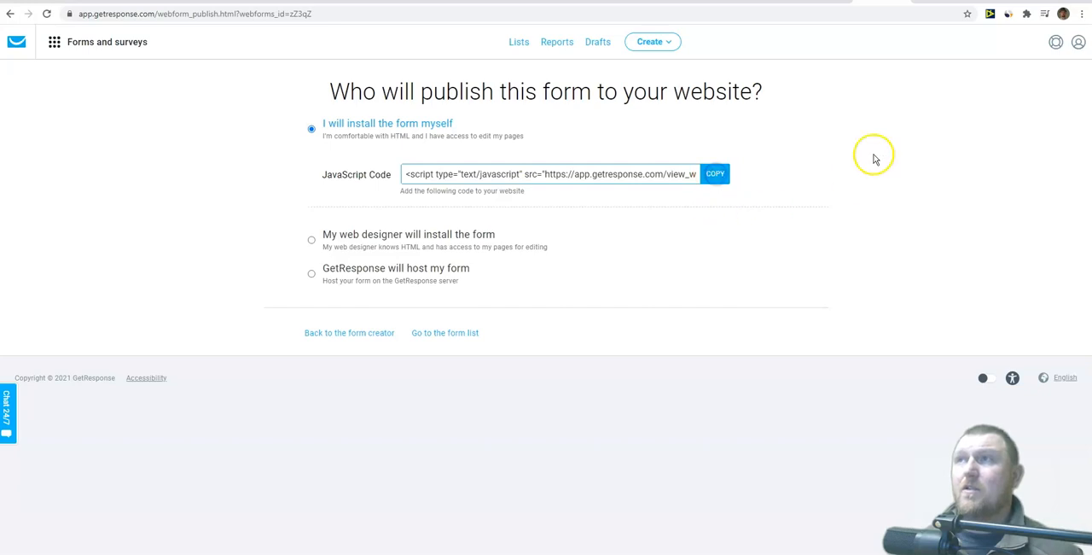
Step: Back in the Elementor editor, add a Text Editor below the bulleted list and delete its placeholder text
left_click(732, 9)
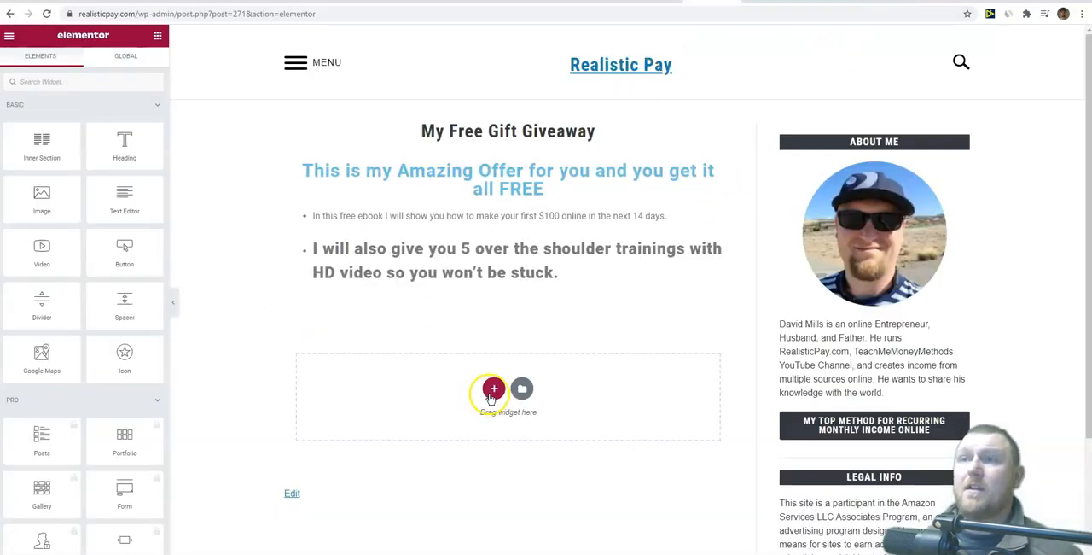
left_click_drag(125, 198, 537, 427)
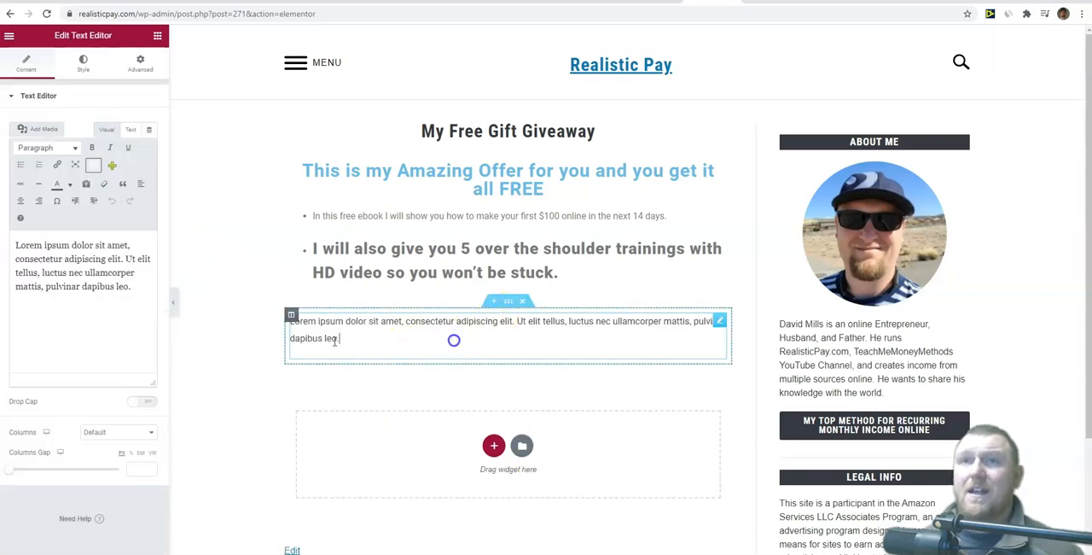
left_click_drag(134, 292, 6, 249)
key("BackSpace")
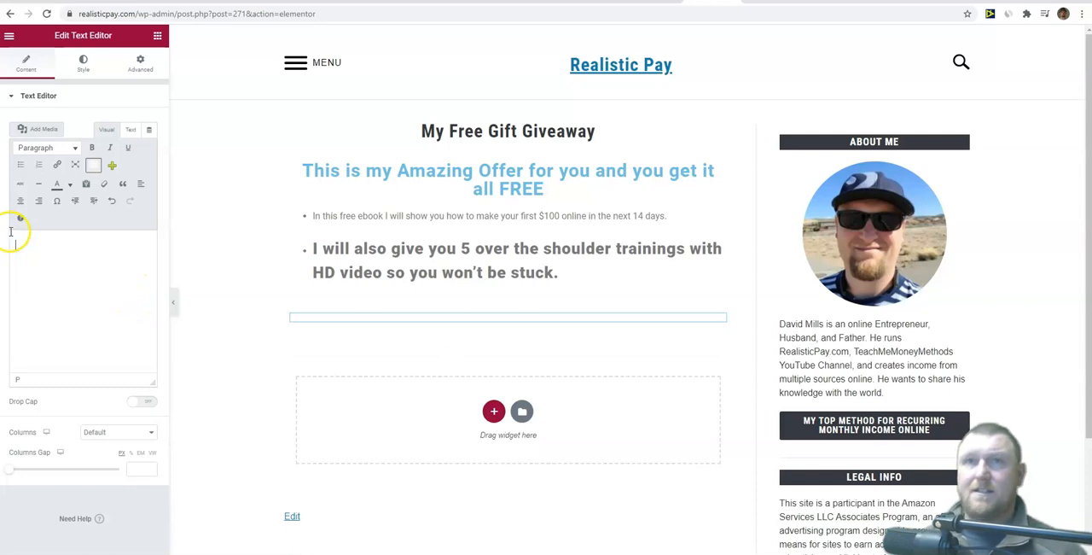
Step: Paste the copied GetResponse script into the empty text editor in Text mode and check the embedded form on the page
left_click(132, 130)
left_click(108, 130)
left_click(130, 129)
left_click(40, 174)
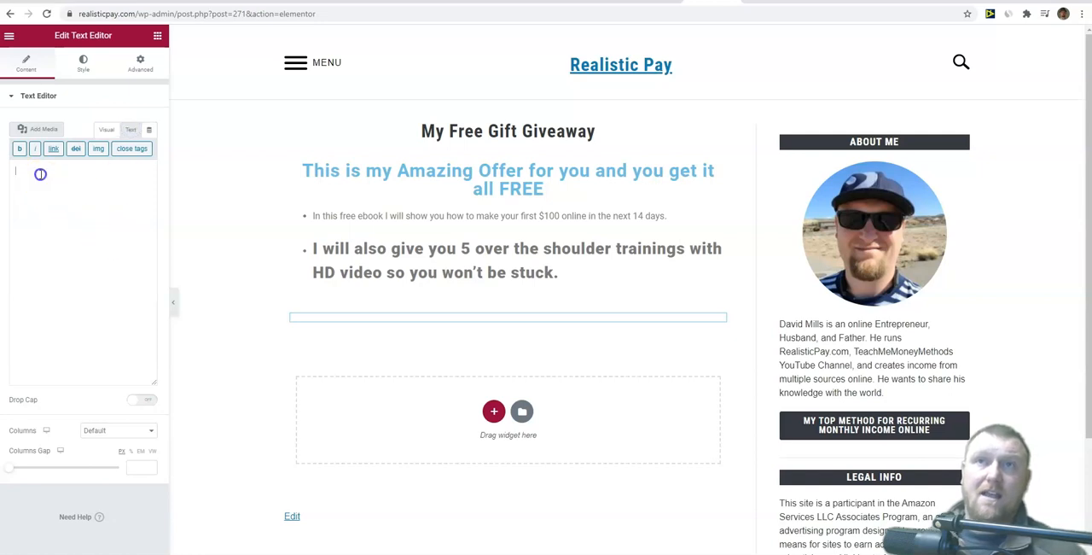
type("<script type=\"text/javascript\" src=\"https://app.getresponse.com/view_webform_v2.js?u=GYfuM&webforms_id=zZ3gZ\" data-webform-id=\"zZ3gZ\"></script>")
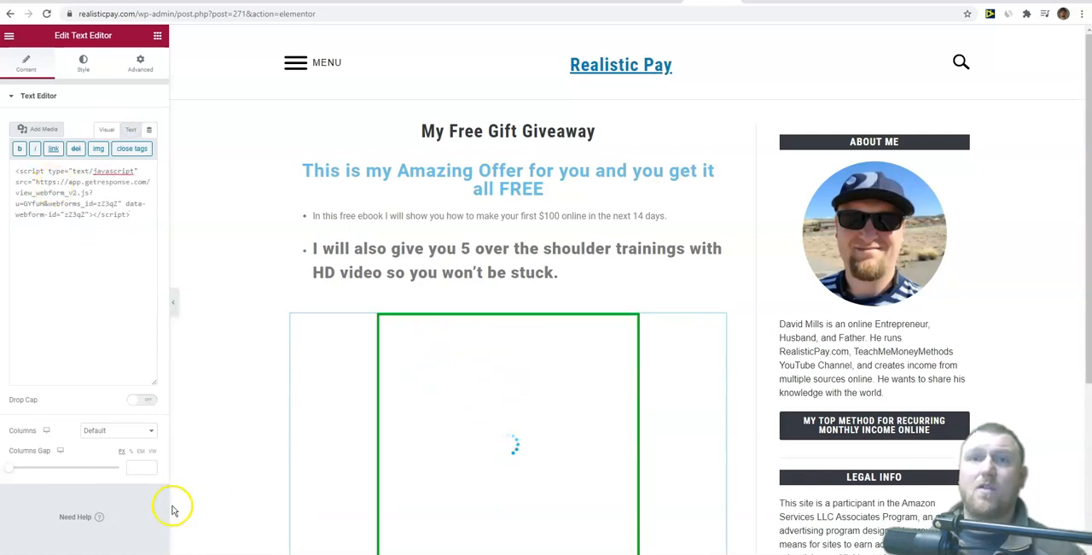
left_click(222, 233)
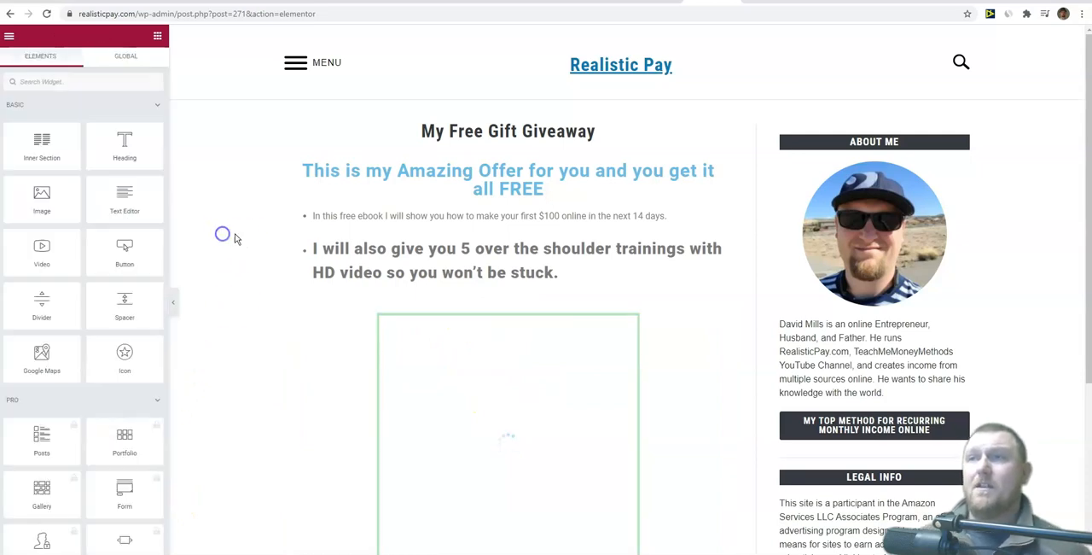
scroll(203, 311, "down", 3)
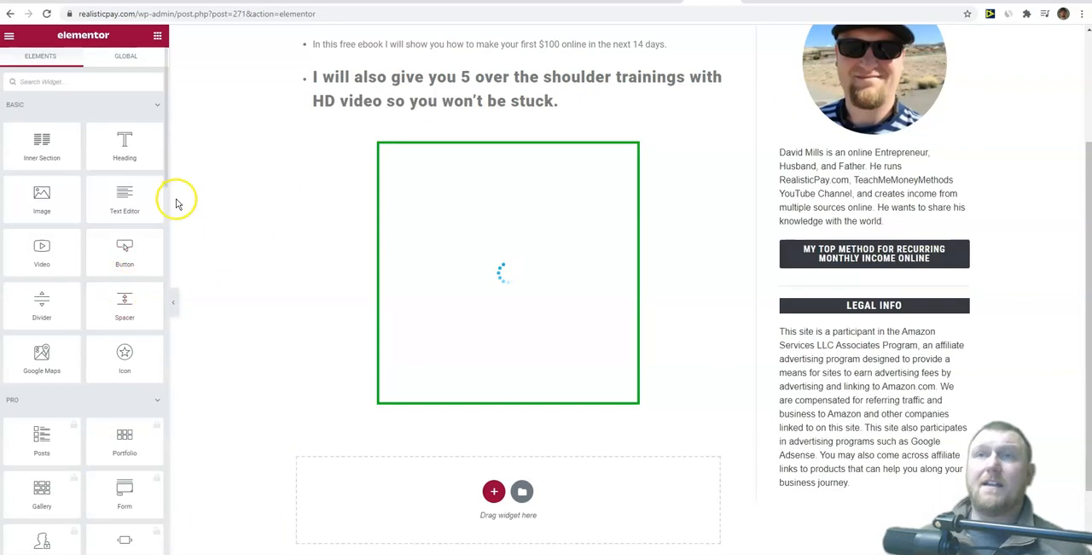
scroll(177, 202, "up", 3)
Step: Publish the page and open the live My Free Gift Giveaway page
left_click_drag(166, 168, 164, 546)
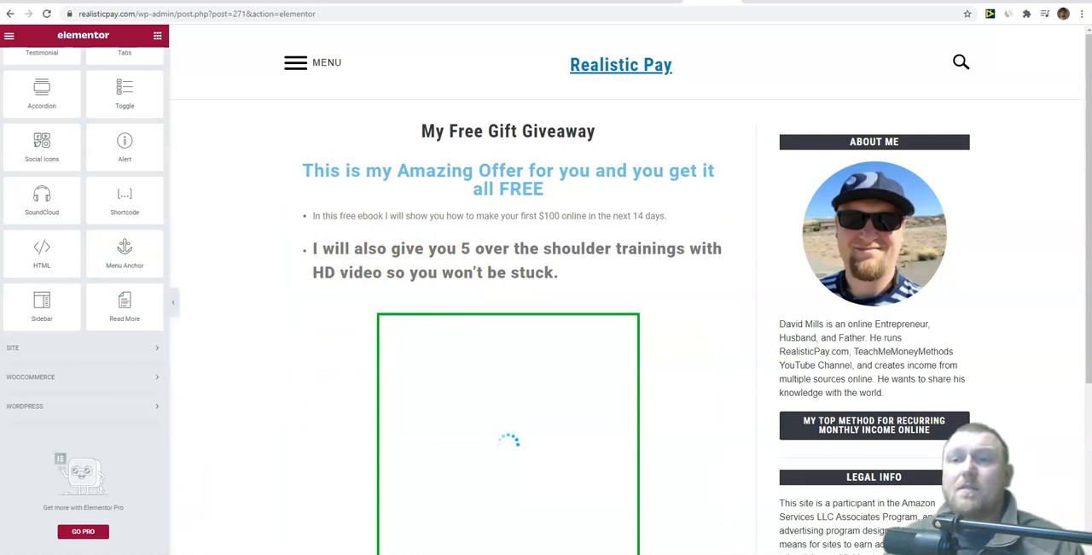
left_click(167, 551)
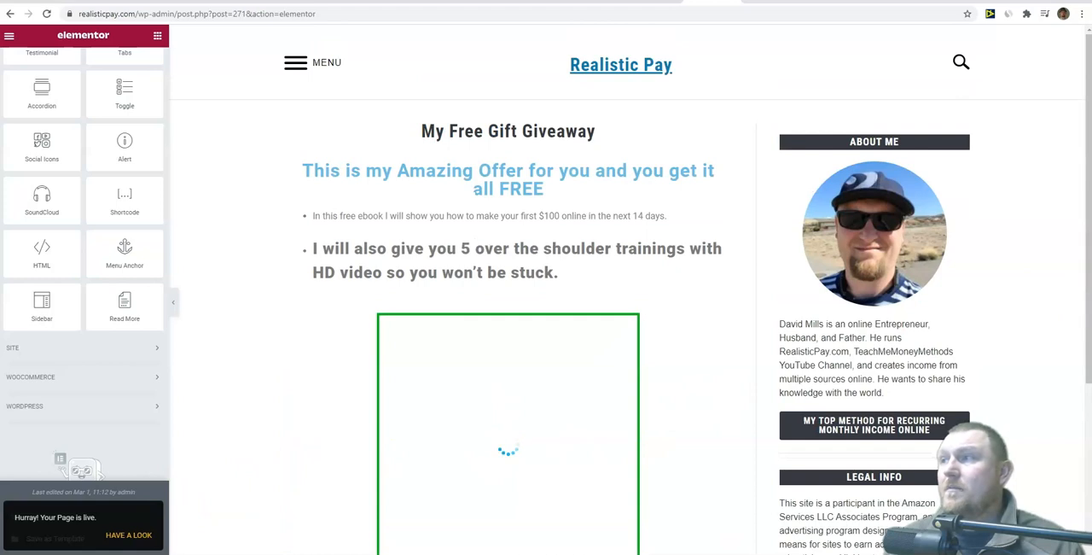
left_click_drag(1088, 303, 1086, 315)
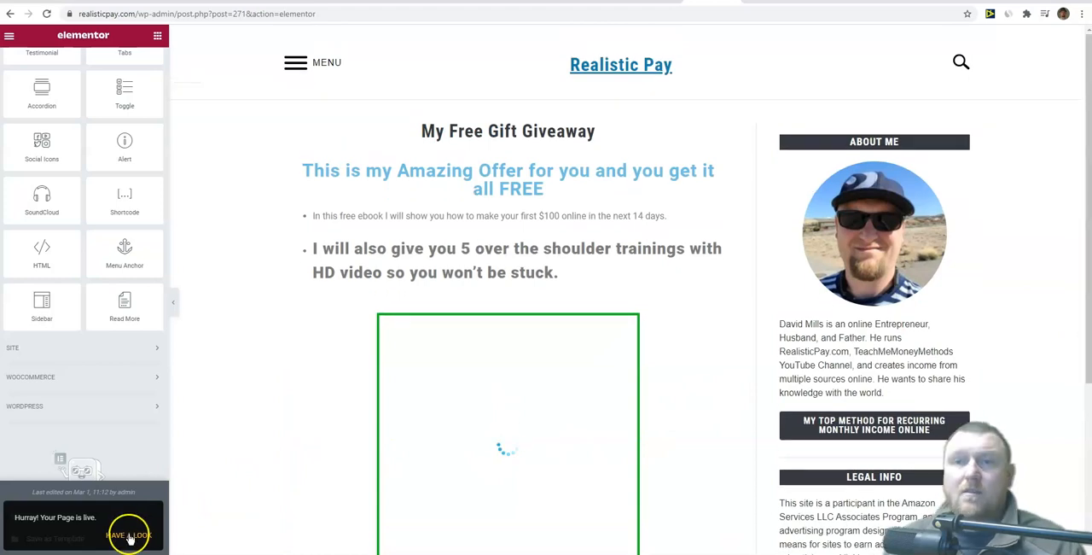
left_click(130, 535)
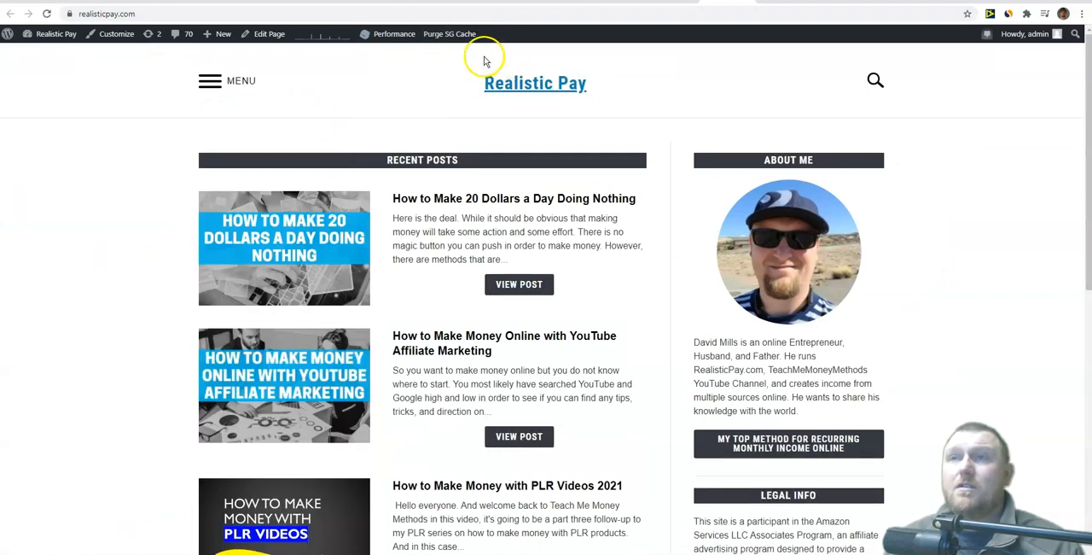
left_click(756, 1)
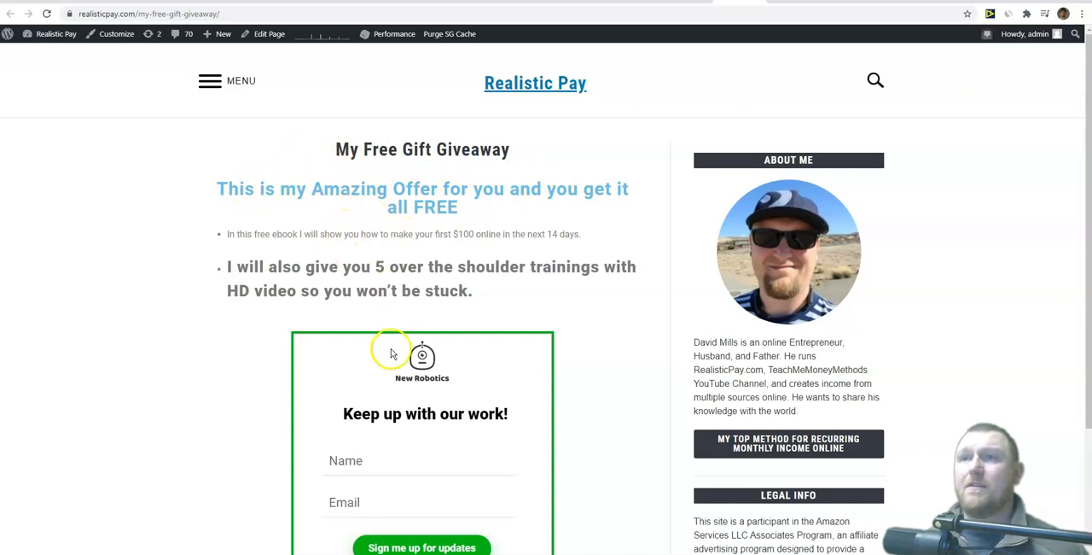
Step: Try out the sign-up form on the live page by filling in a first name, and review the page without submitting
scroll(401, 376, "down", 3)
left_click(362, 265)
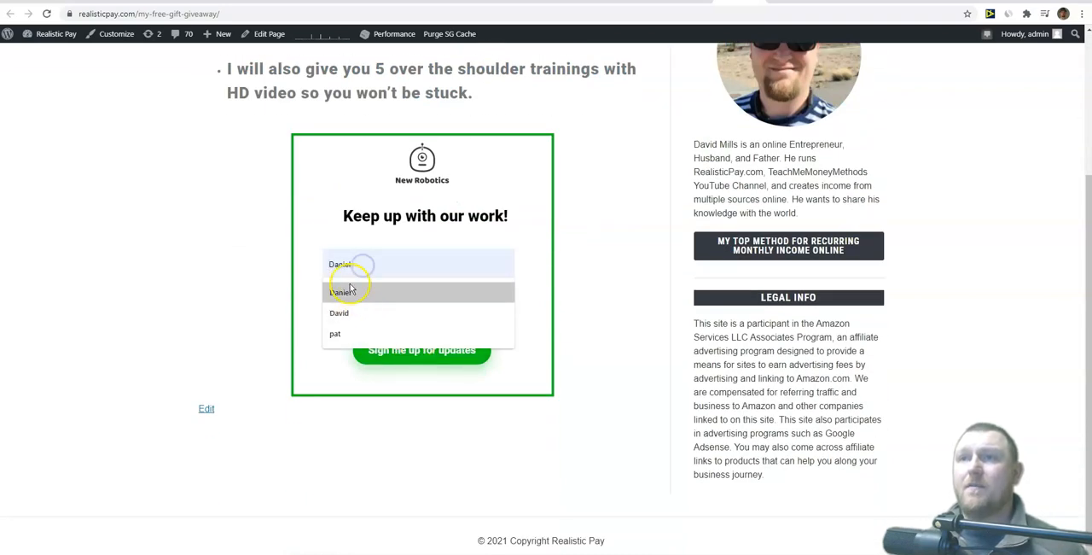
left_click(357, 293)
left_click(357, 303)
left_click(248, 289)
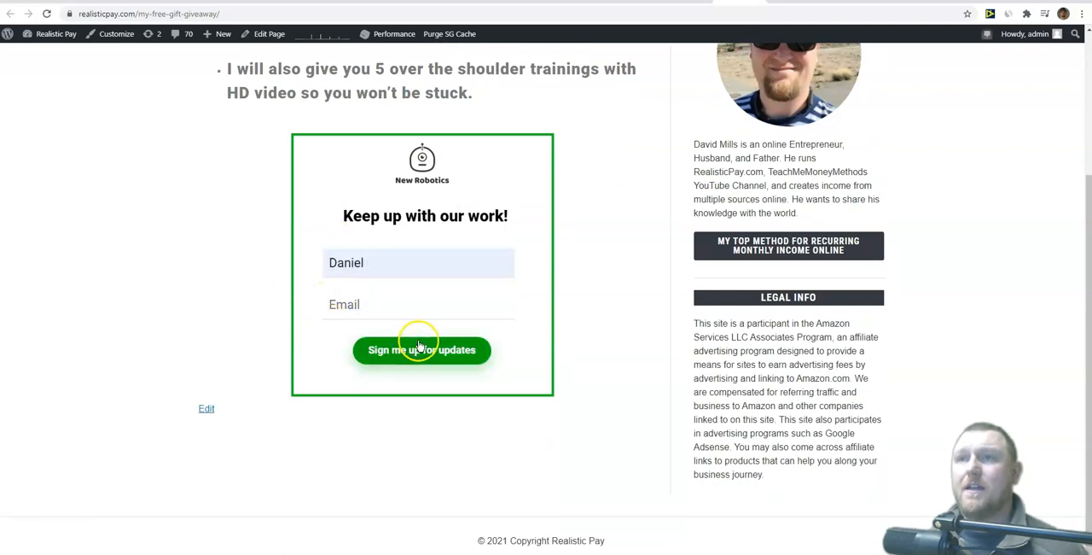
scroll(299, 348, "up", 3)
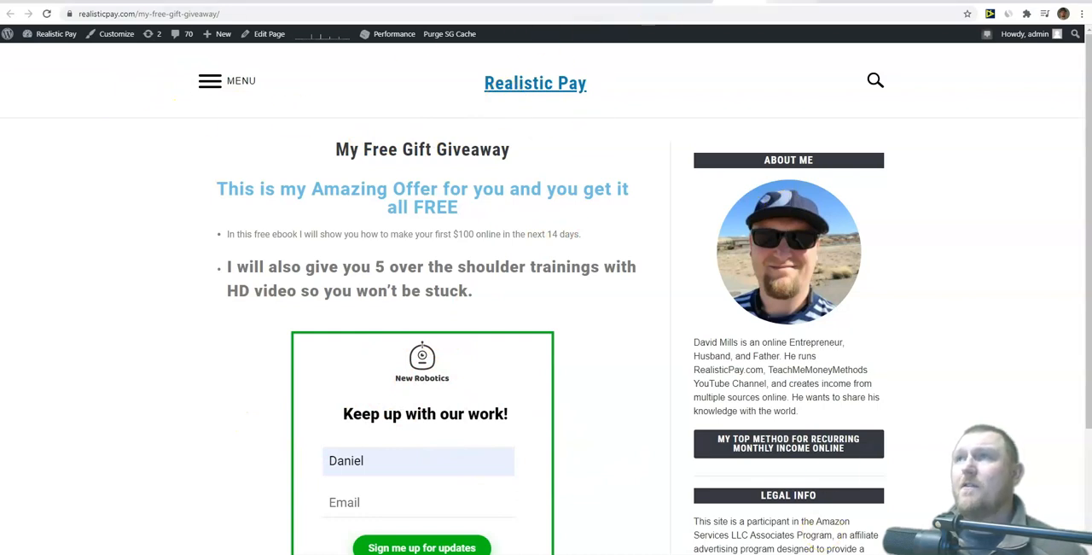
Step: Return to the WordPress page list and open the My Free Gift Giveaway page for editing
left_click(639, 2)
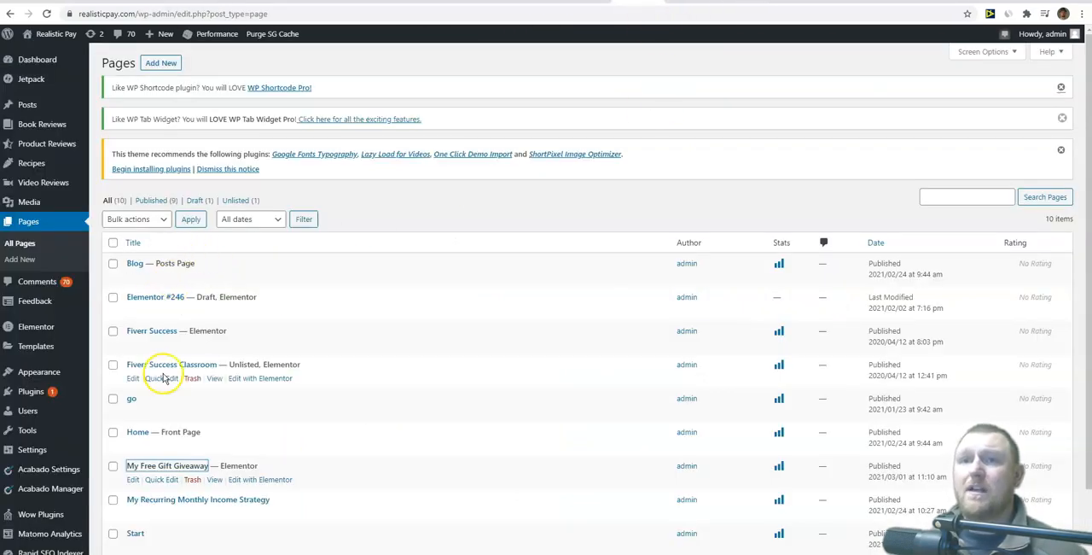
scroll(177, 393, "down", 1)
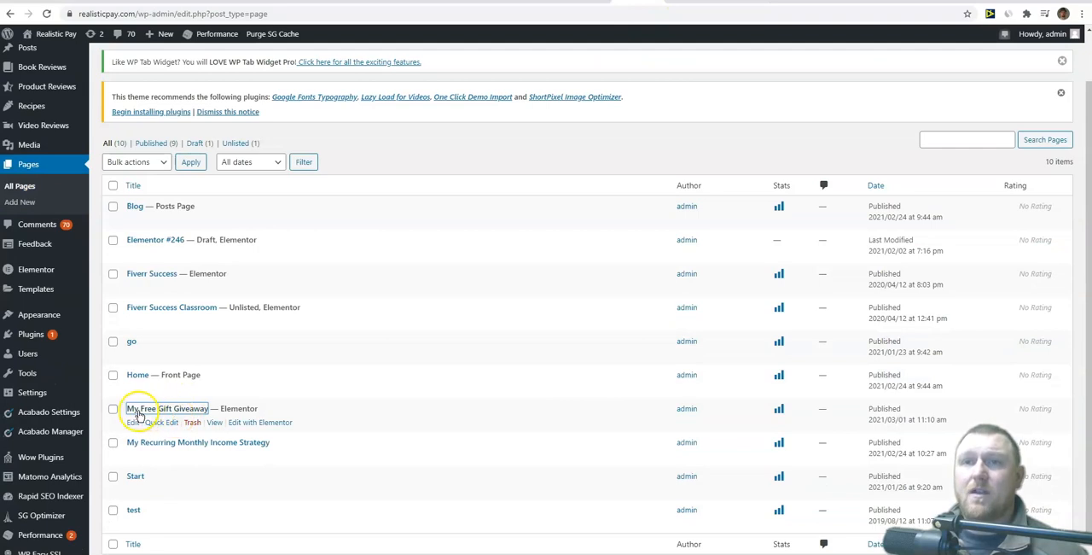
left_click(133, 424)
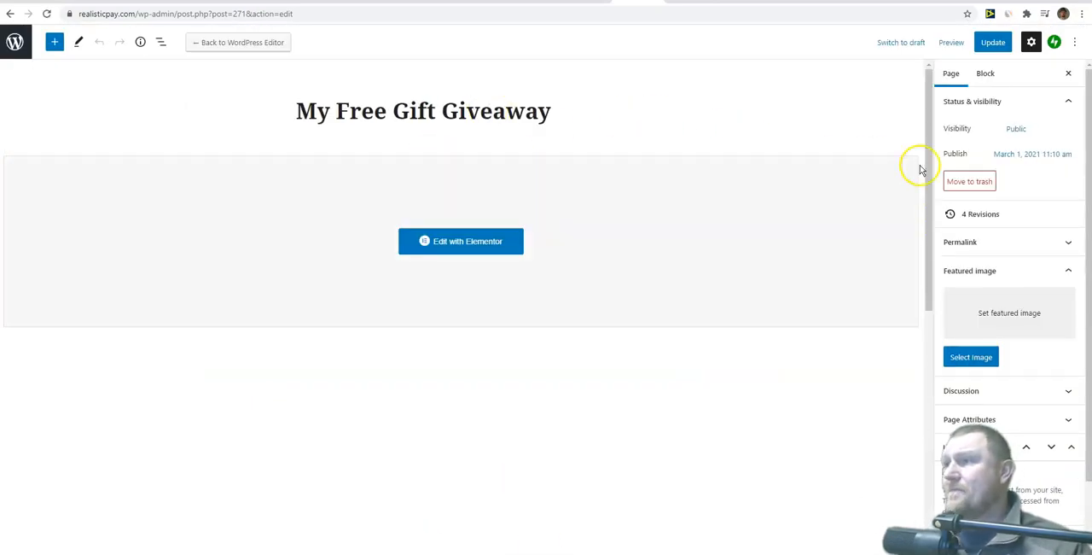
Step: Set the page's template to Elementor Full Width in the page attributes and update the page
scroll(1018, 243, "down", 1)
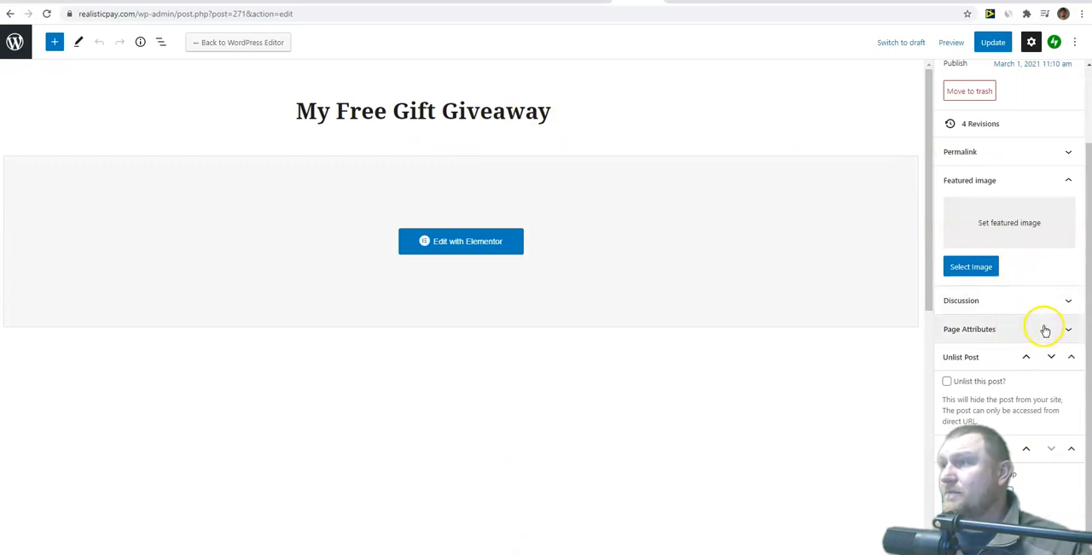
left_click(1044, 328)
left_click(1016, 367)
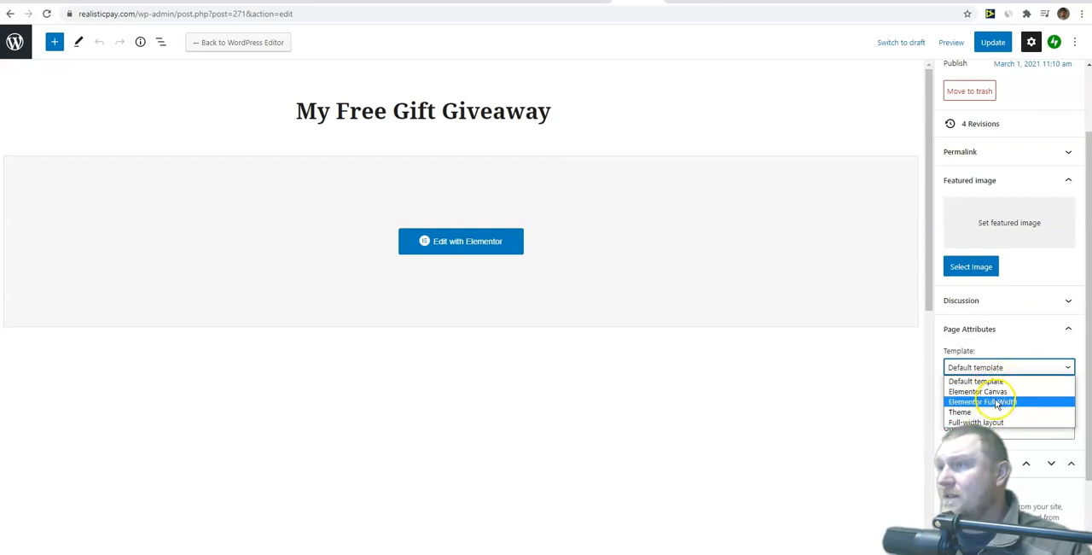
left_click(997, 403)
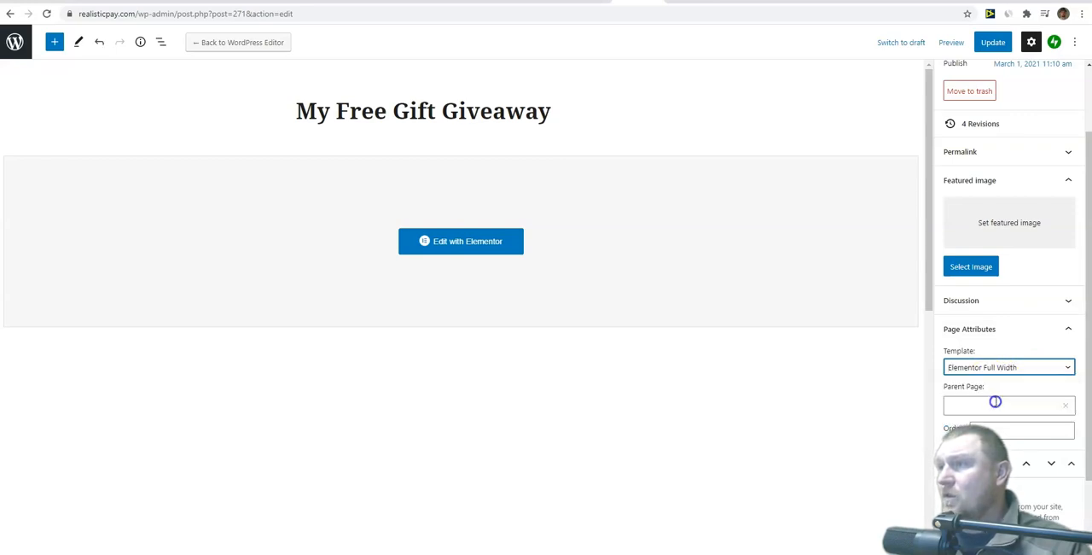
left_click(992, 42)
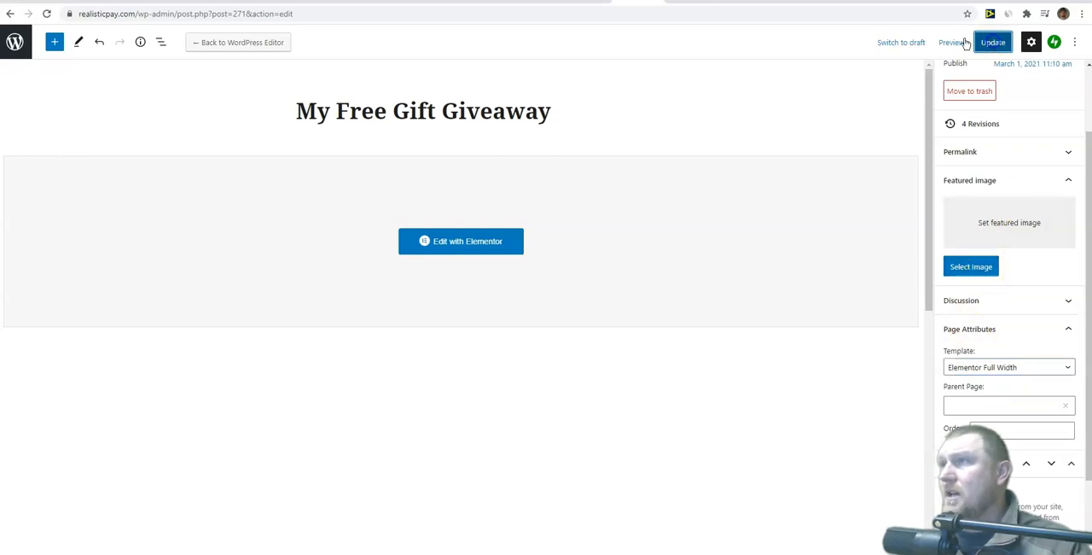
Step: Reload the live My Free Gift Giveaway page and examine its layout from the headline to the sign-up form
left_click(790, 2)
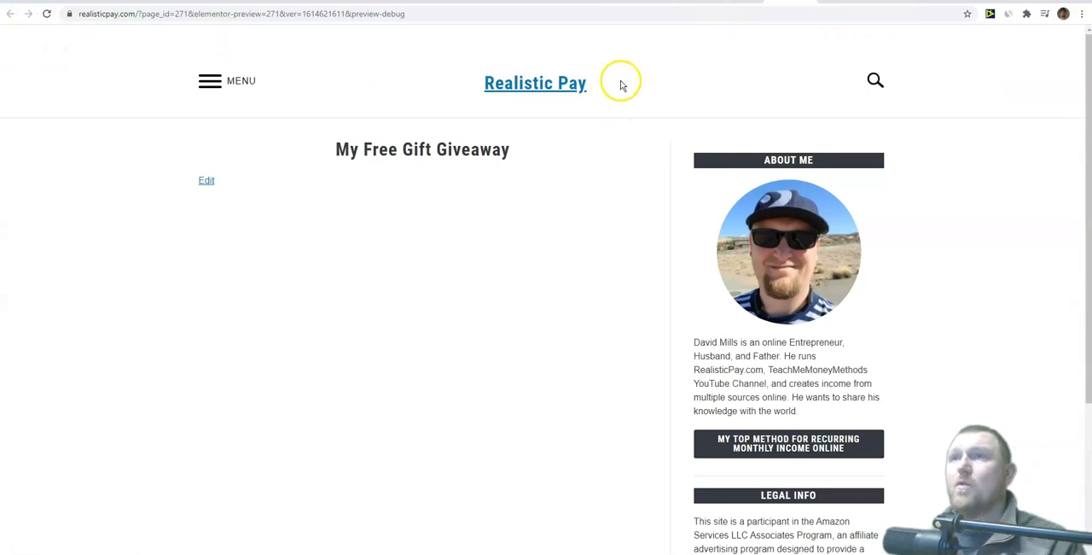
left_click(739, 2)
left_click(46, 16)
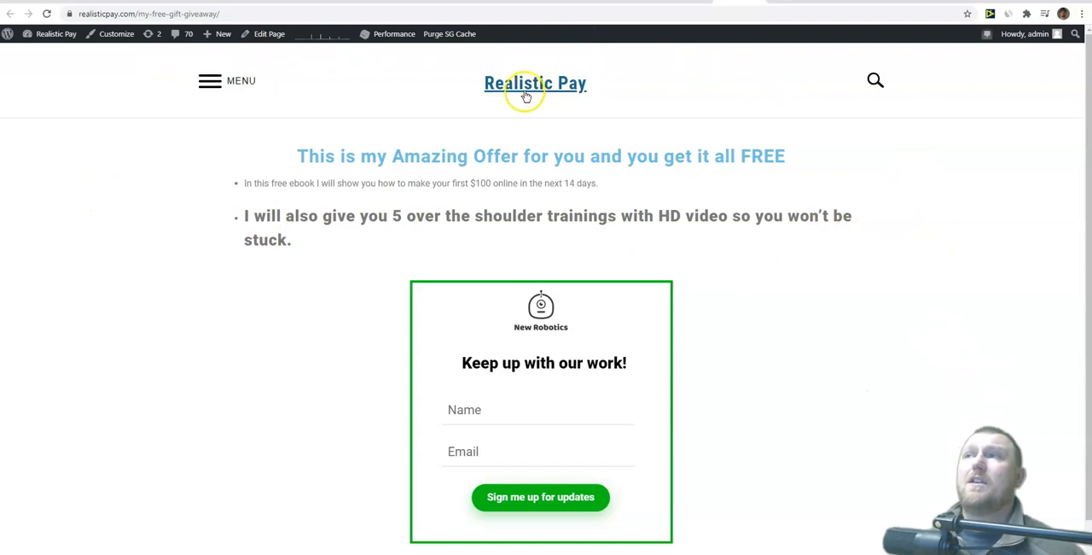
scroll(674, 291, "down", 1)
scroll(708, 303, "up", 1)
scroll(721, 294, "down", 1)
scroll(646, 282, "up", 1)
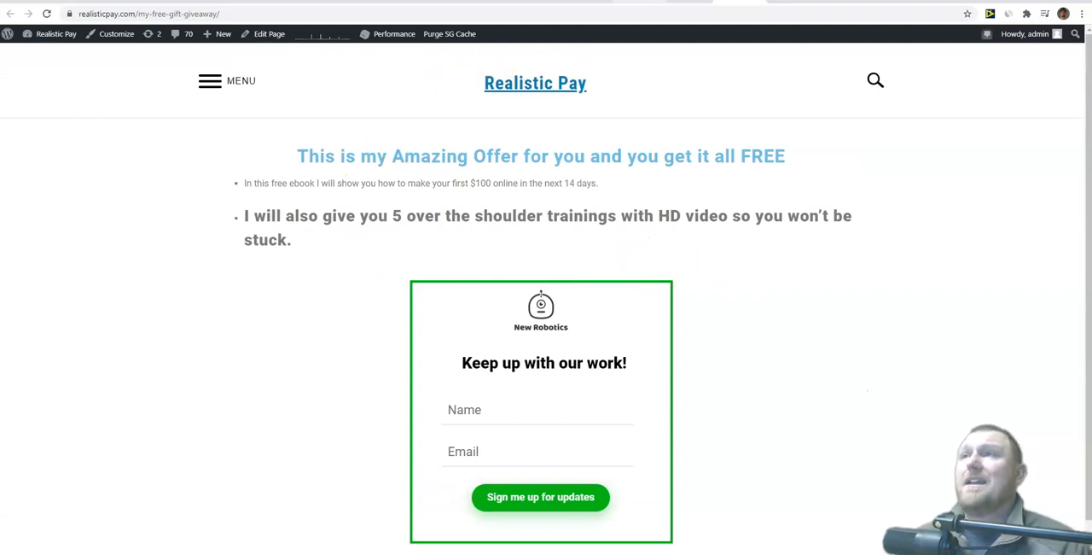
Step: Create a new WordPress page titled "Test" and open it in the Elementor editor
left_click(639, 1)
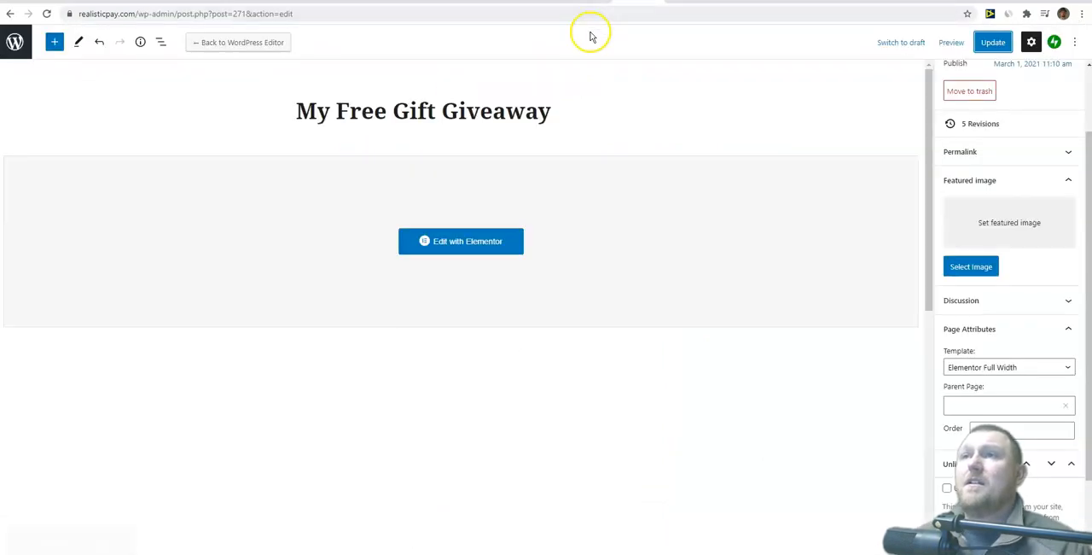
left_click(15, 44)
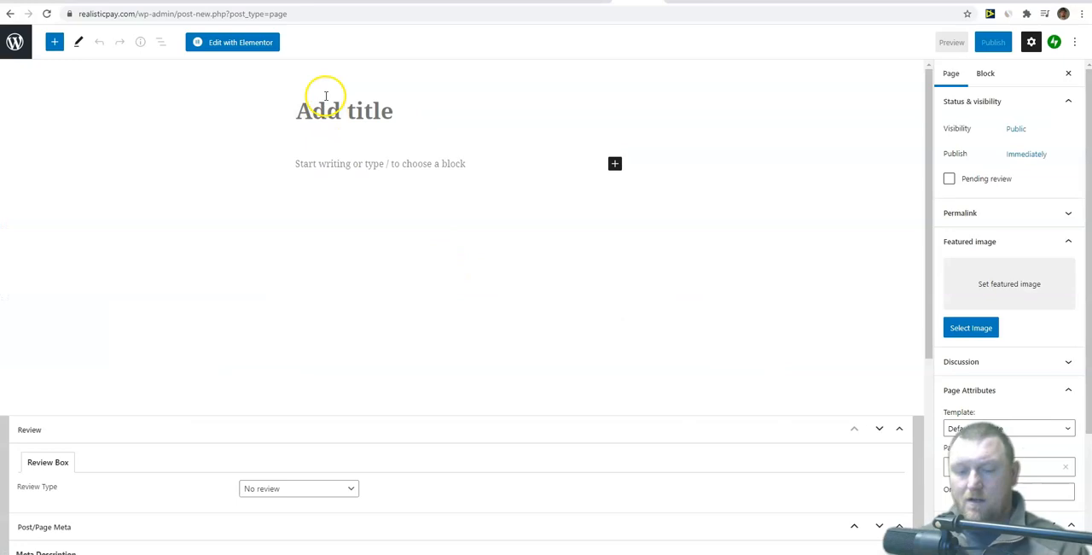
type("Test")
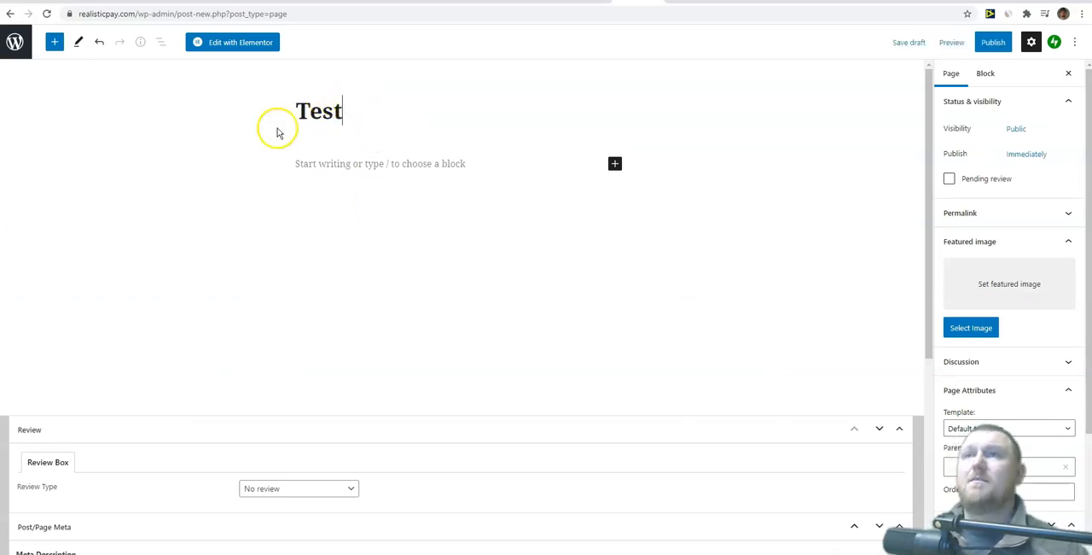
left_click(235, 44)
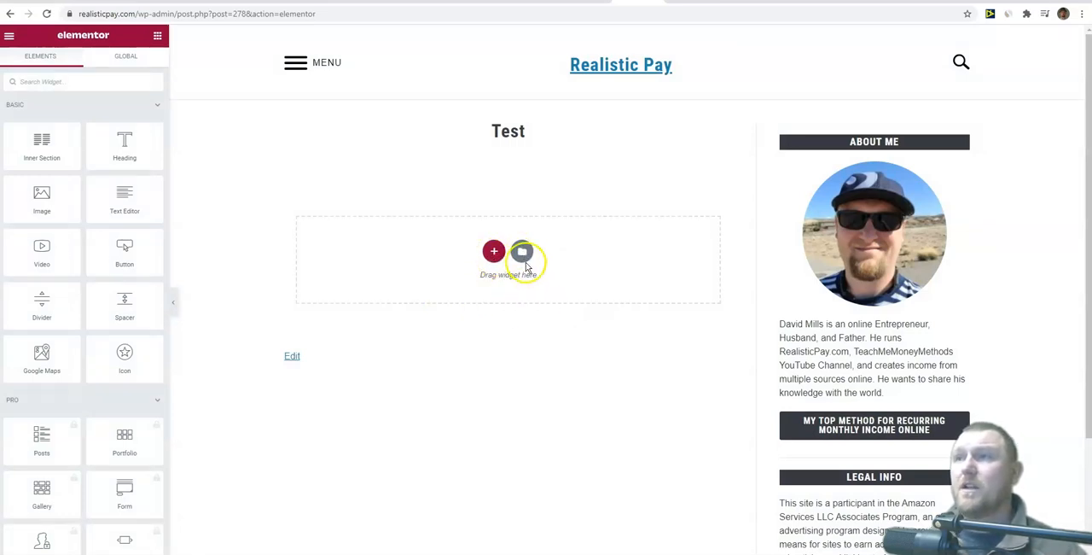
Step: Open Elementor's template library and search the page templates for "sque" and "opti", clearing each search
left_click(522, 253)
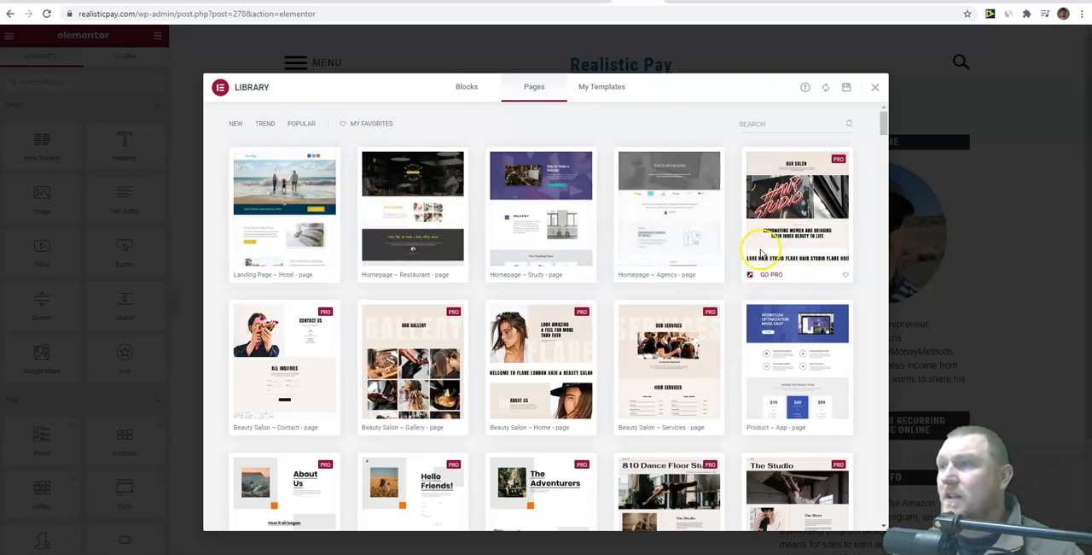
left_click(744, 125)
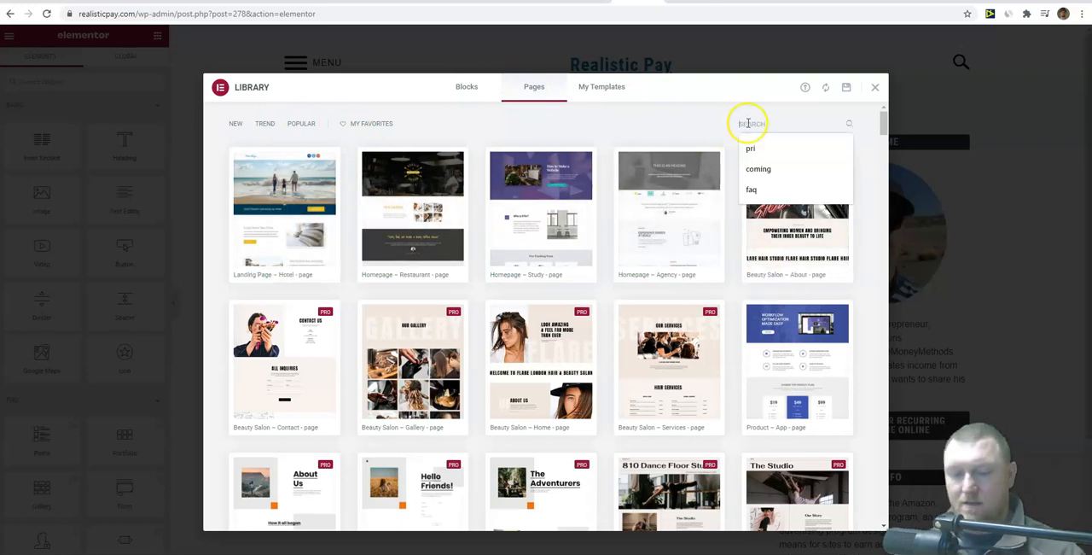
type("sque")
key("BackSpace")
key("BackSpace")
key("BackSpace")
key("BackSpace")
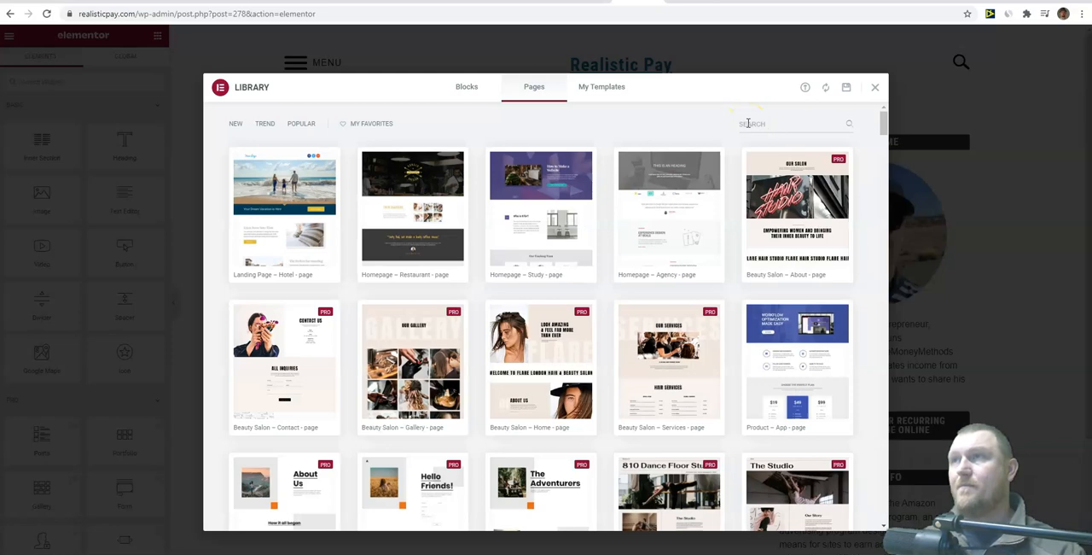
type("opti")
key("BackSpace")
key("BackSpace")
key("BackSpace")
key("BackSpace")
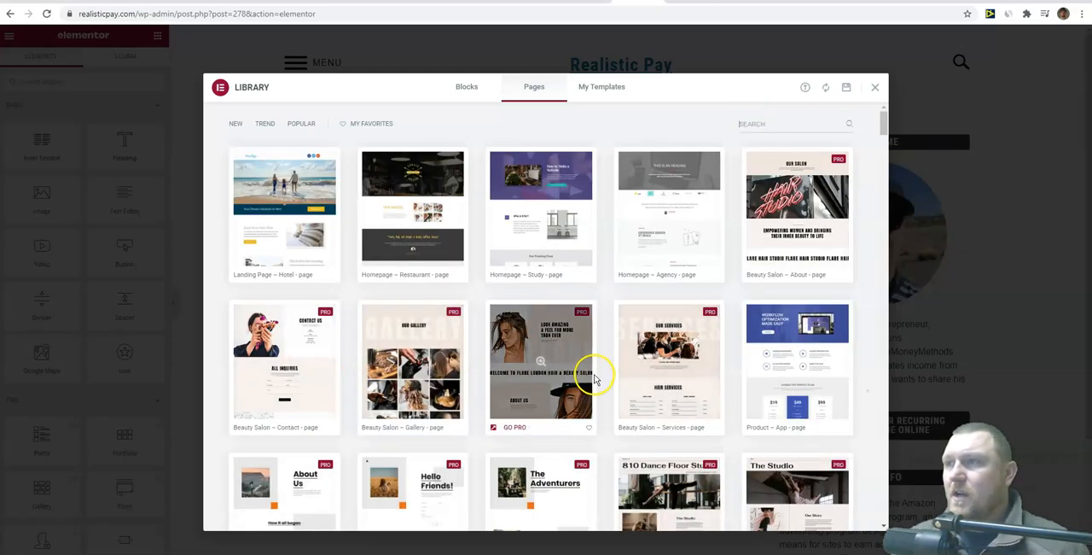
Step: Browse the page templates and insert the free Product – App template into the Test page
scroll(639, 362, "down", 2)
scroll(766, 350, "down", 4)
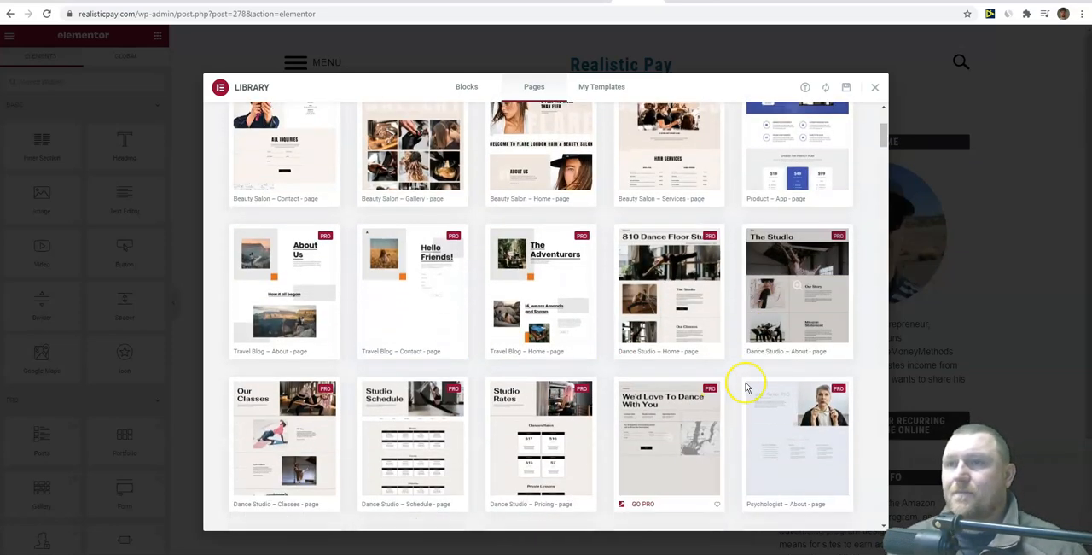
scroll(728, 390, "down", 1)
left_click_drag(885, 153, 864, 474)
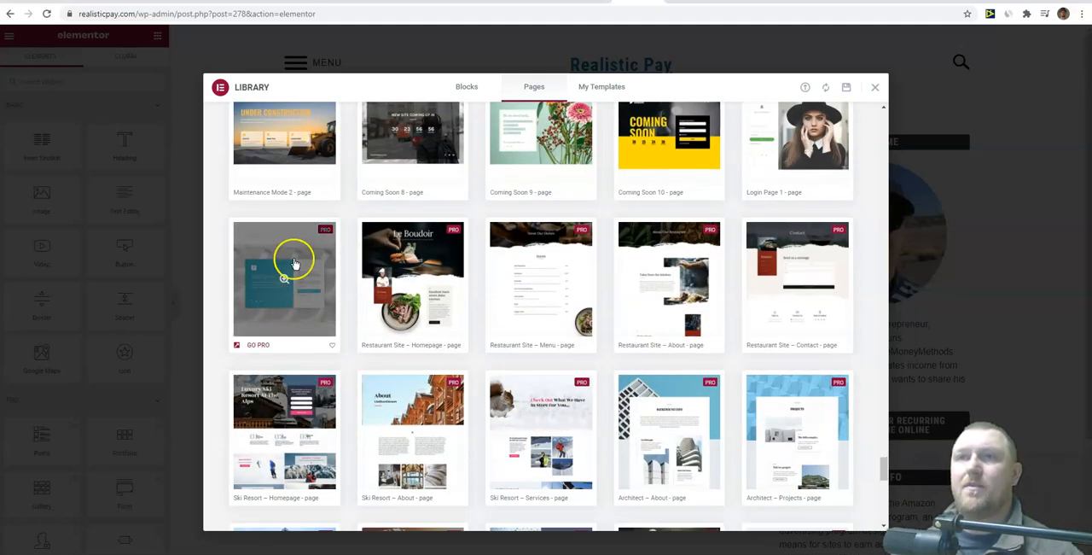
scroll(388, 350, "down", 3)
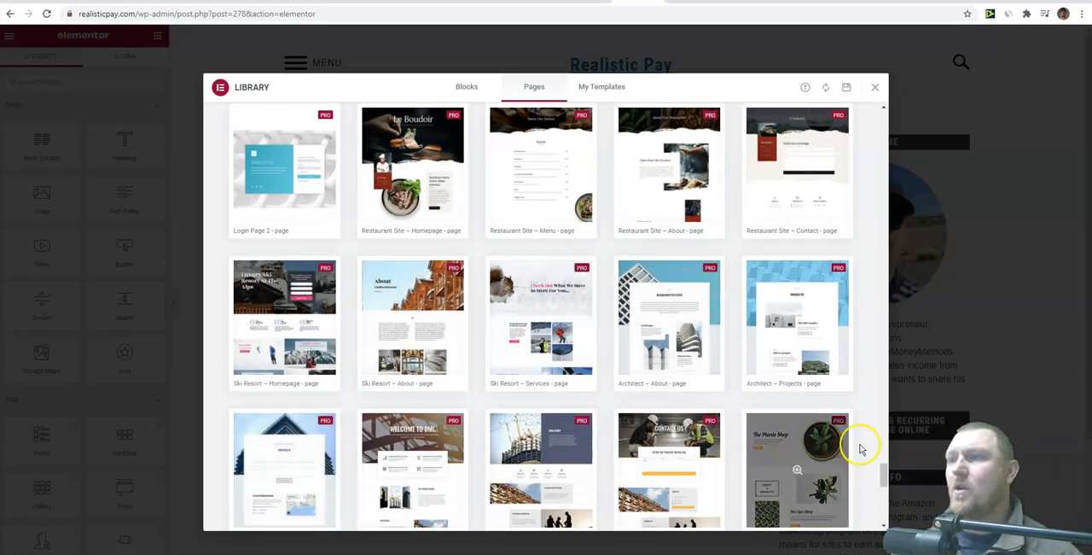
left_click_drag(883, 478, 885, 124)
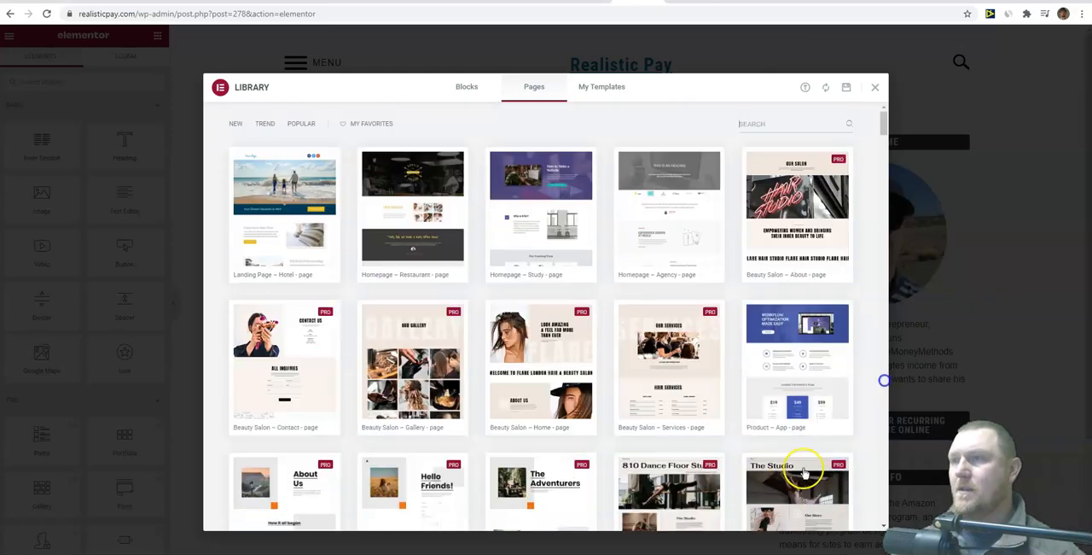
mouse_move(802, 376)
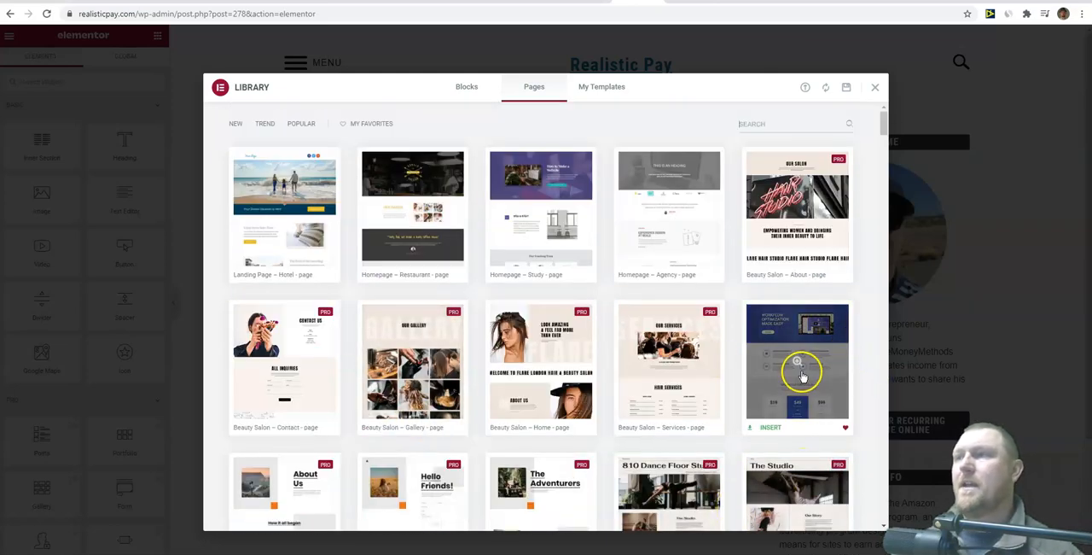
left_click(796, 364)
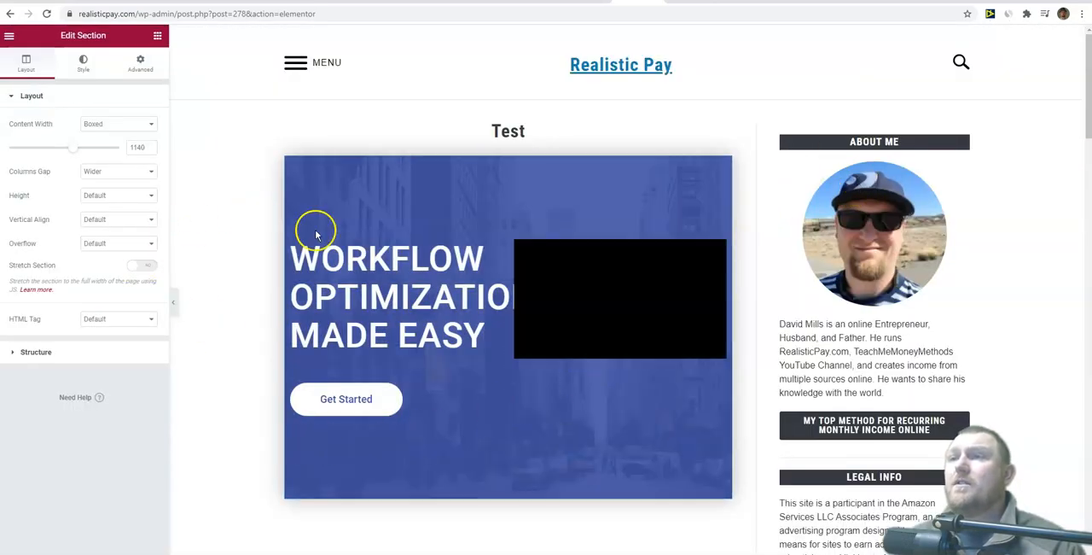
Step: Examine the inserted template's sections from the hero banner through the pricing tables
scroll(531, 418, "down", 10)
scroll(531, 418, "down", 5)
scroll(531, 419, "up", 5)
scroll(530, 418, "down", 5)
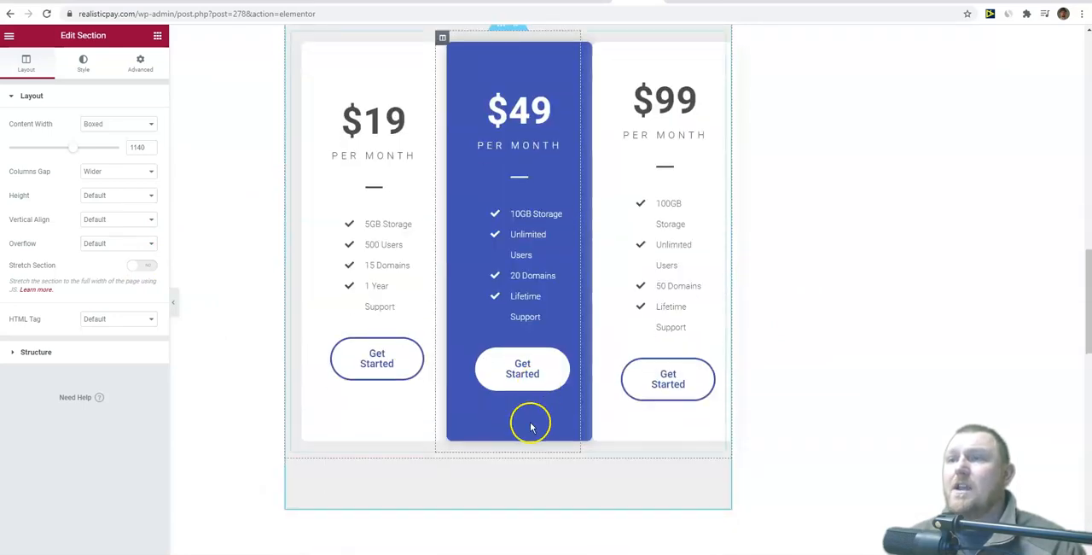
scroll(531, 427, "down", 5)
scroll(516, 437, "up", 15)
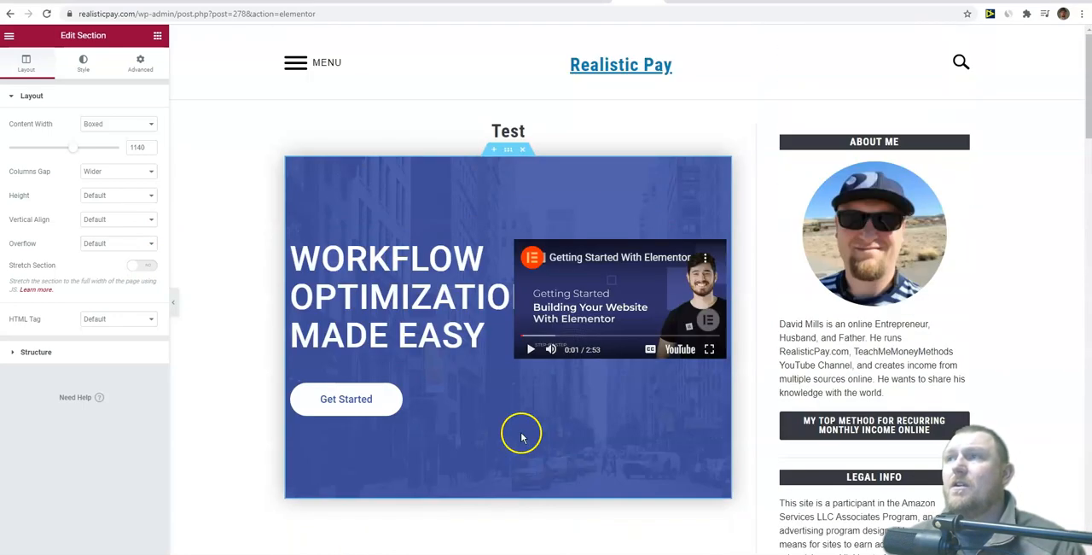
left_click(271, 117)
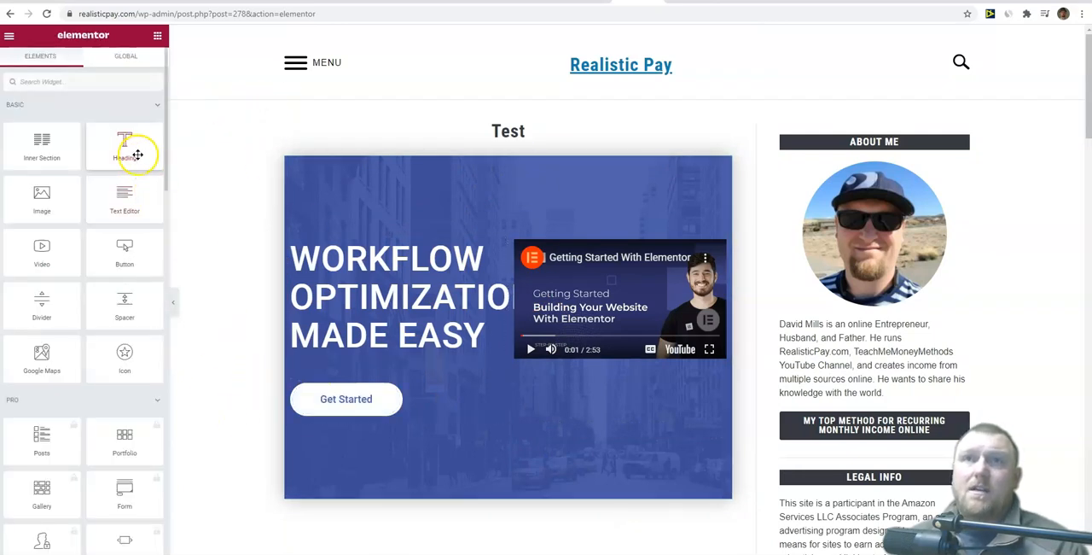
Step: Add a section placeholder directly below the hero banner and filter the library's blocks to the Call To Action category
scroll(439, 378, "down", 3)
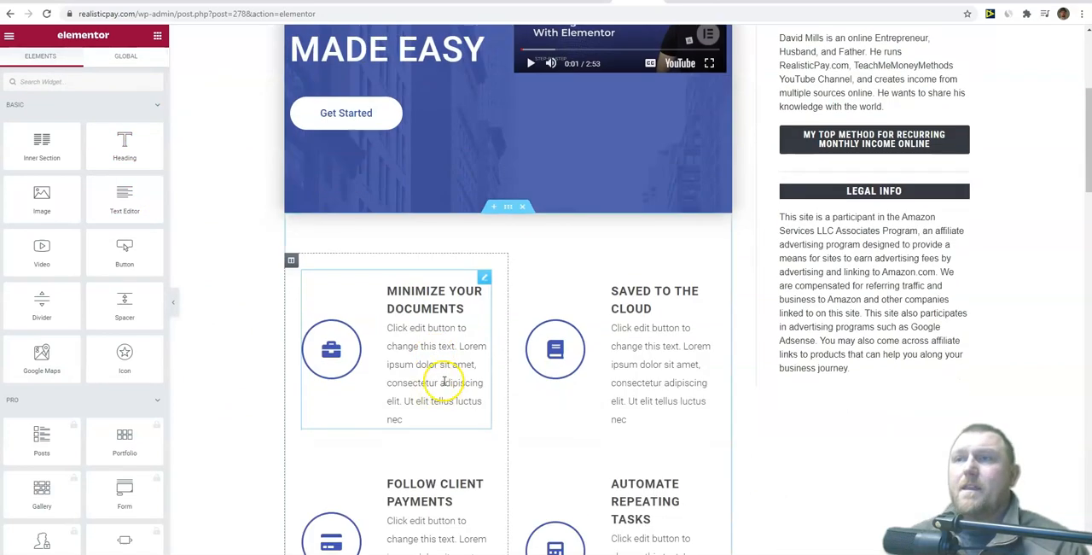
left_click(495, 207)
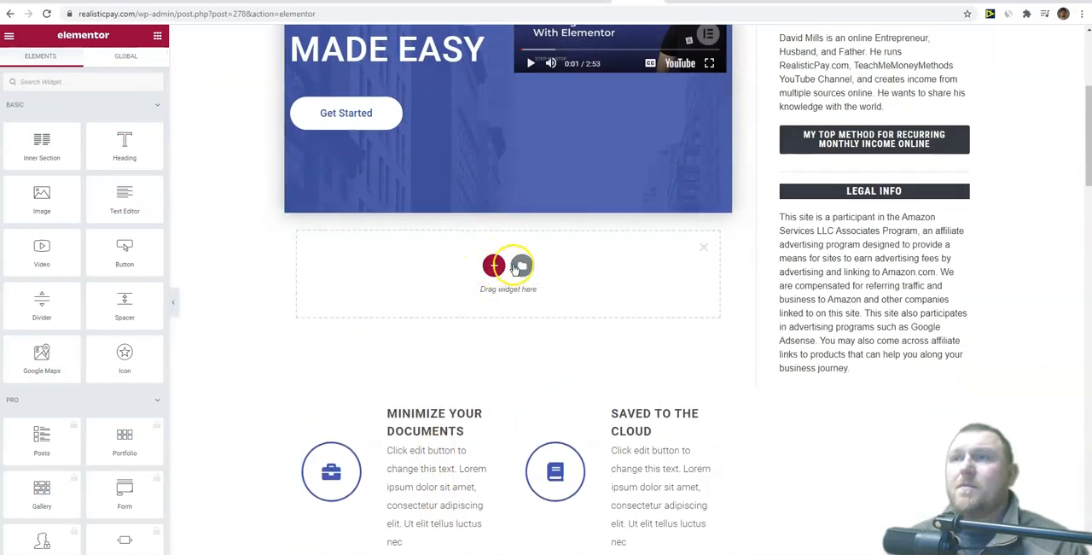
left_click(522, 267)
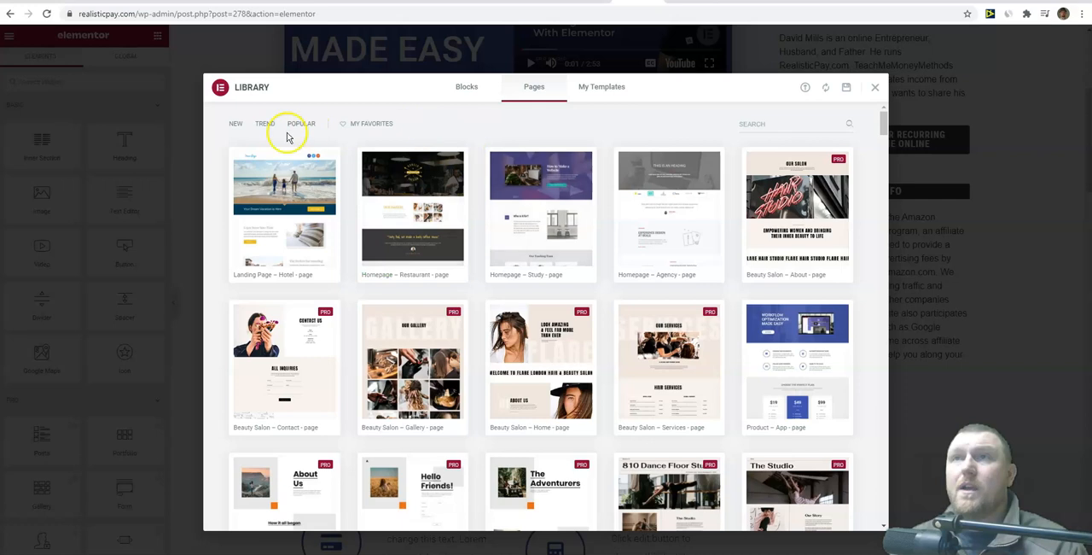
left_click(467, 89)
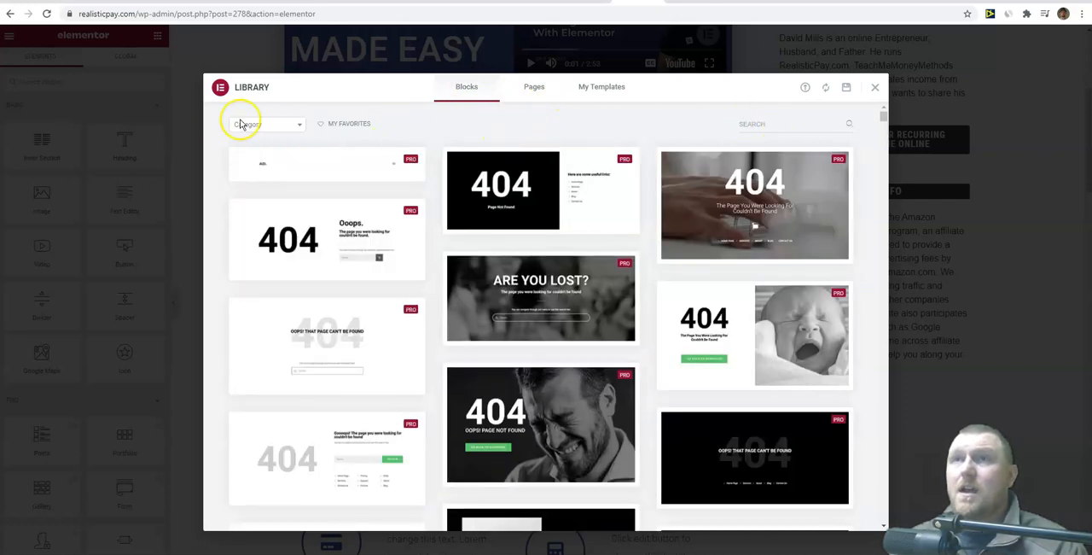
left_click(256, 123)
scroll(260, 245, "down", 5)
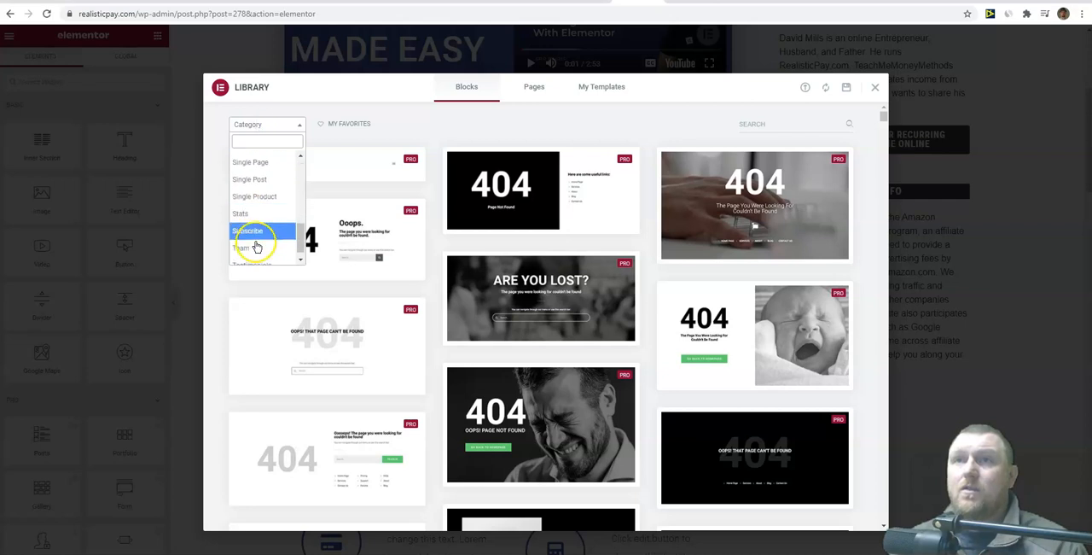
left_click(257, 226)
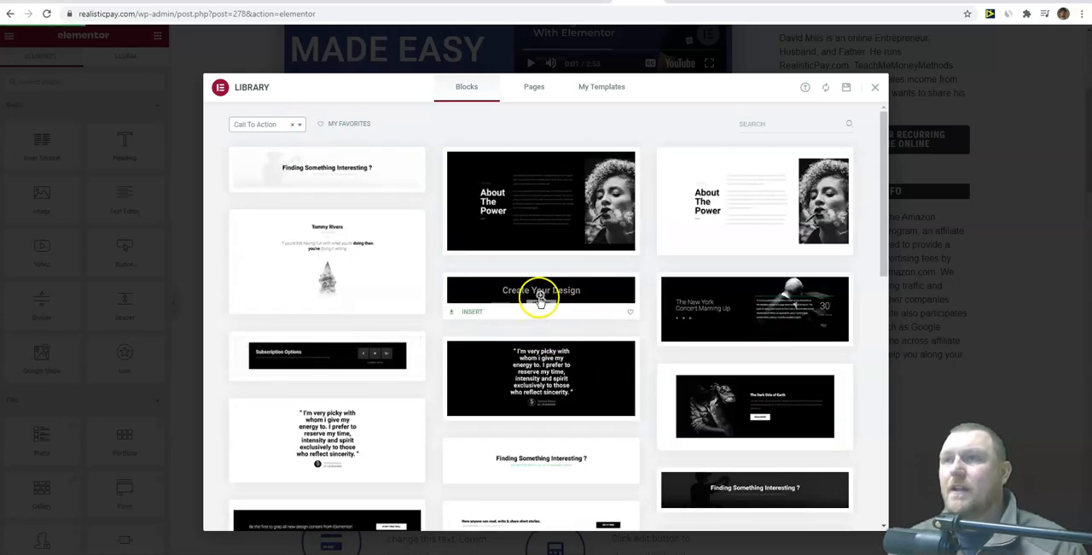
Step: Preview the black Create Your Design block and insert it between the hero banner and the features section
left_click(541, 294)
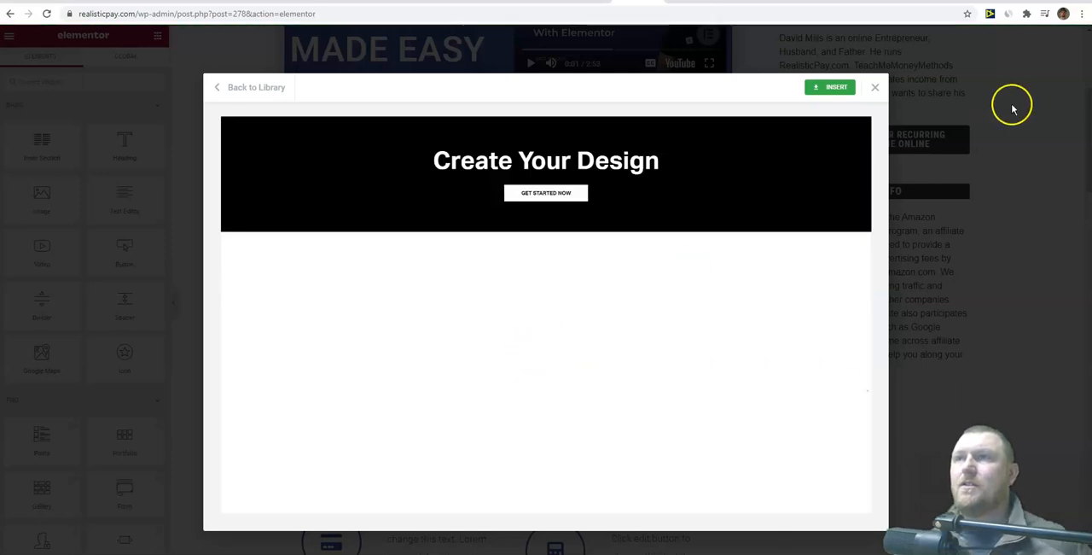
left_click(828, 87)
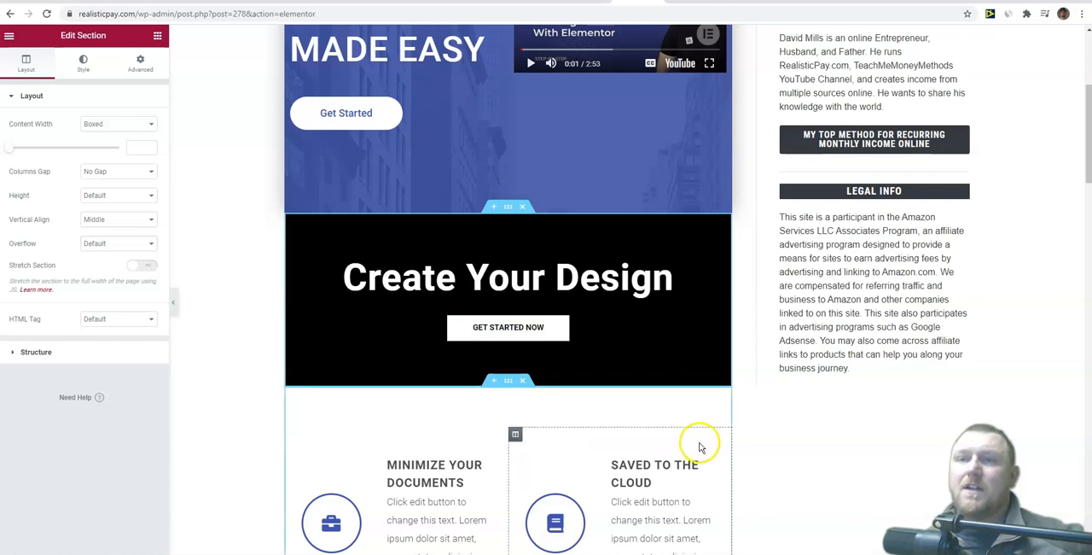
scroll(694, 441, "up", 3)
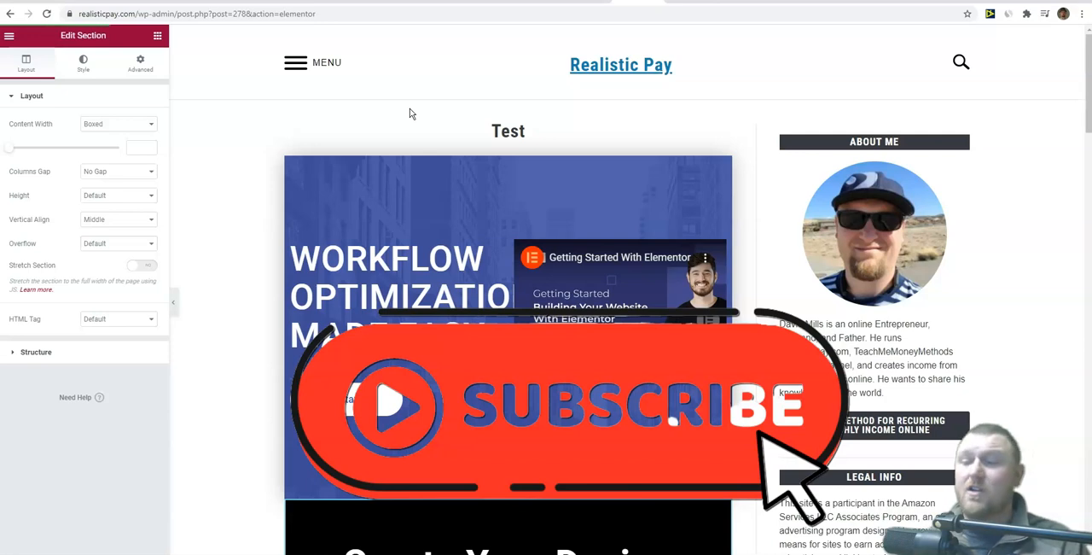
left_click(422, 115)
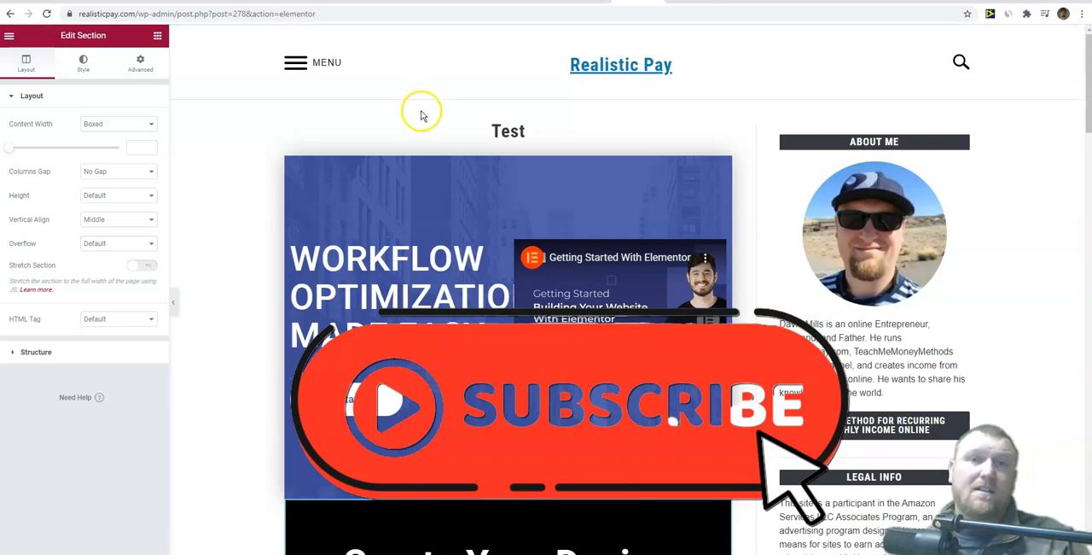